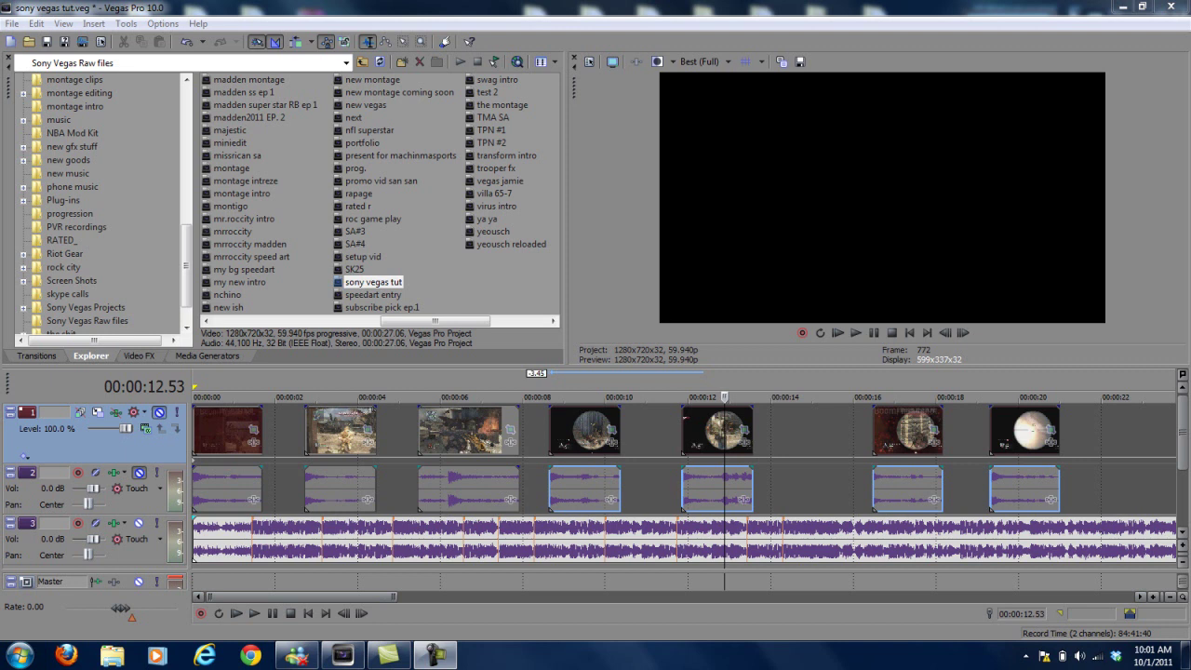
- Add timeline markers on the music beats at 00:00:01.26, 00:00:03.08, 00:00:04.51 and 00:00:06.33
{"action": "left_click", "coordinate": [251, 539]}
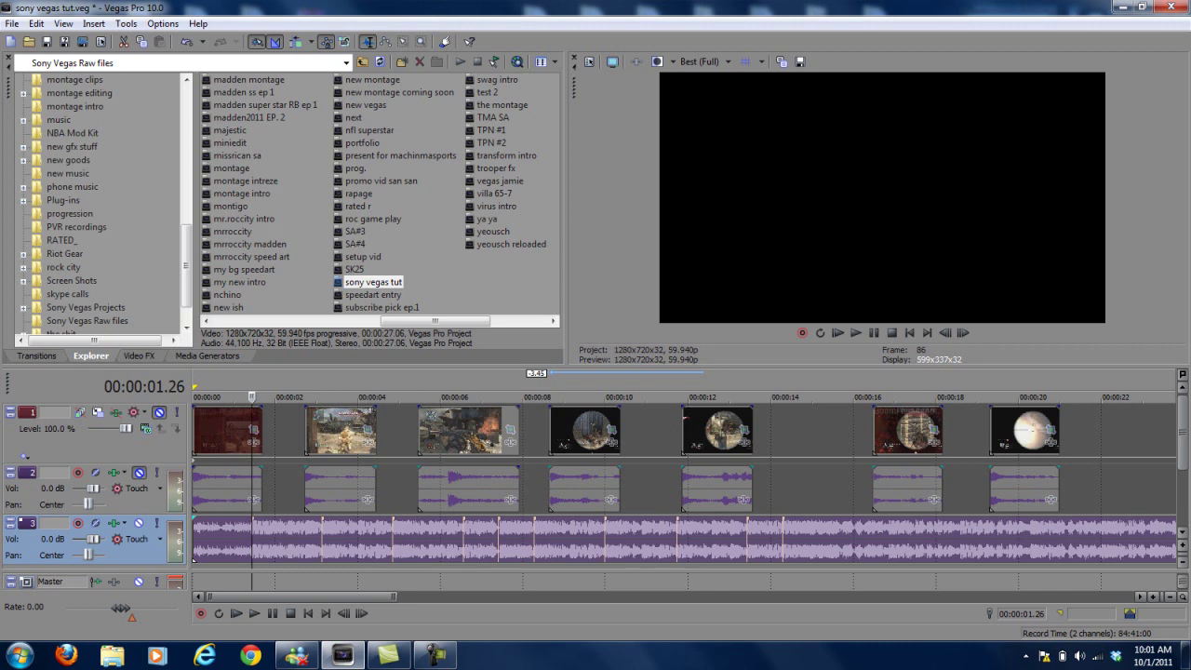
{"action": "key", "text": "m"}
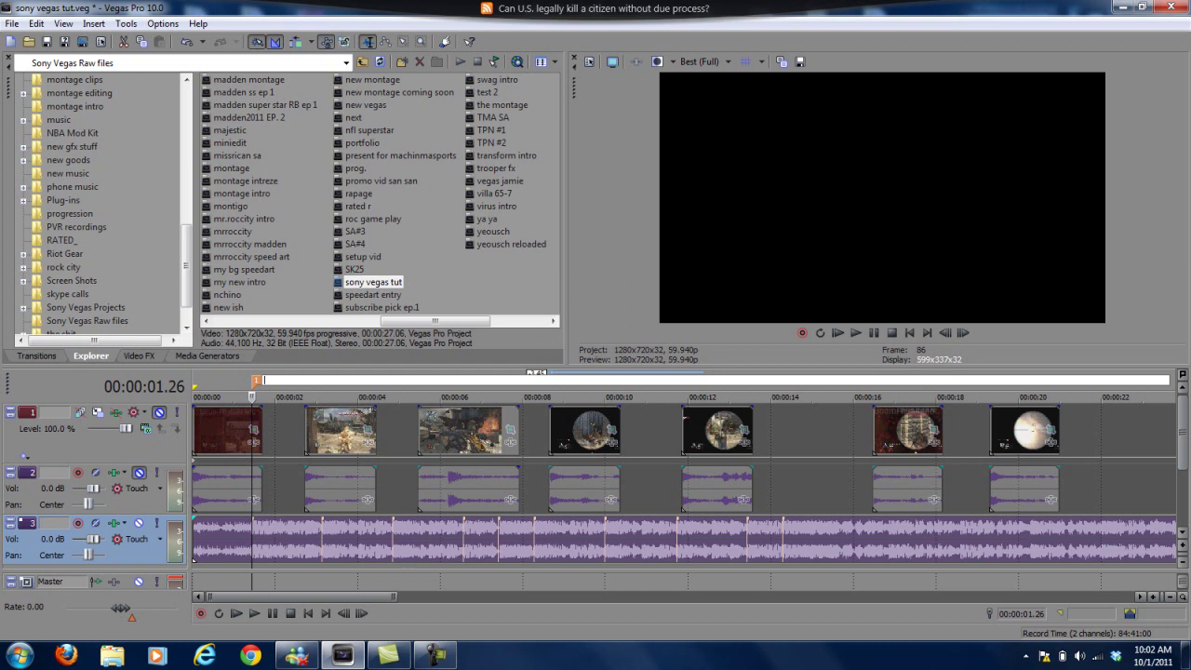
{"action": "key", "text": "Return"}
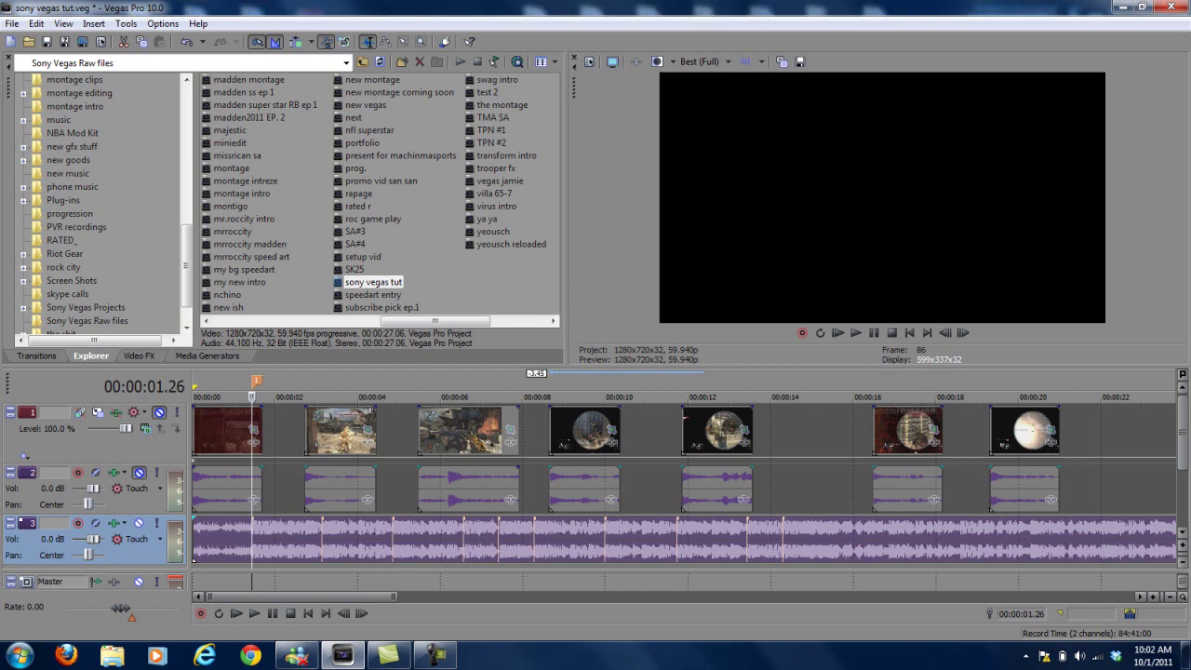
{"action": "left_click", "coordinate": [322, 538]}
{"action": "key", "text": "m"}
{"action": "key", "text": "Return"}
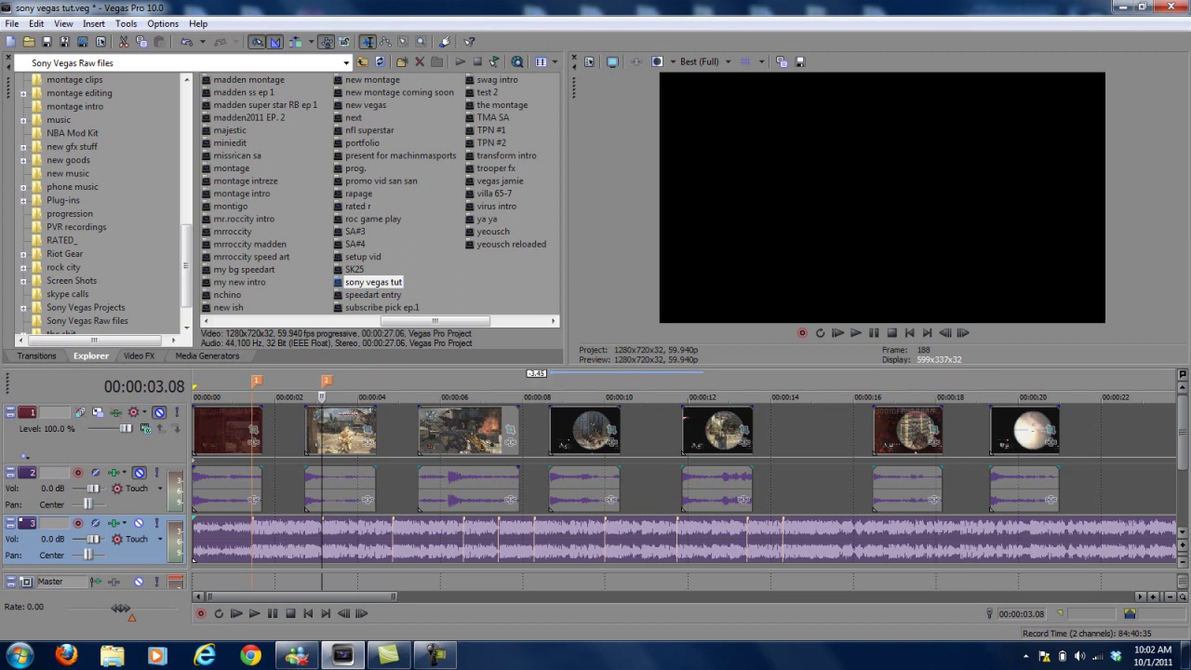
{"action": "left_click", "coordinate": [392, 538]}
{"action": "key", "text": "m"}
{"action": "key", "text": "Return"}
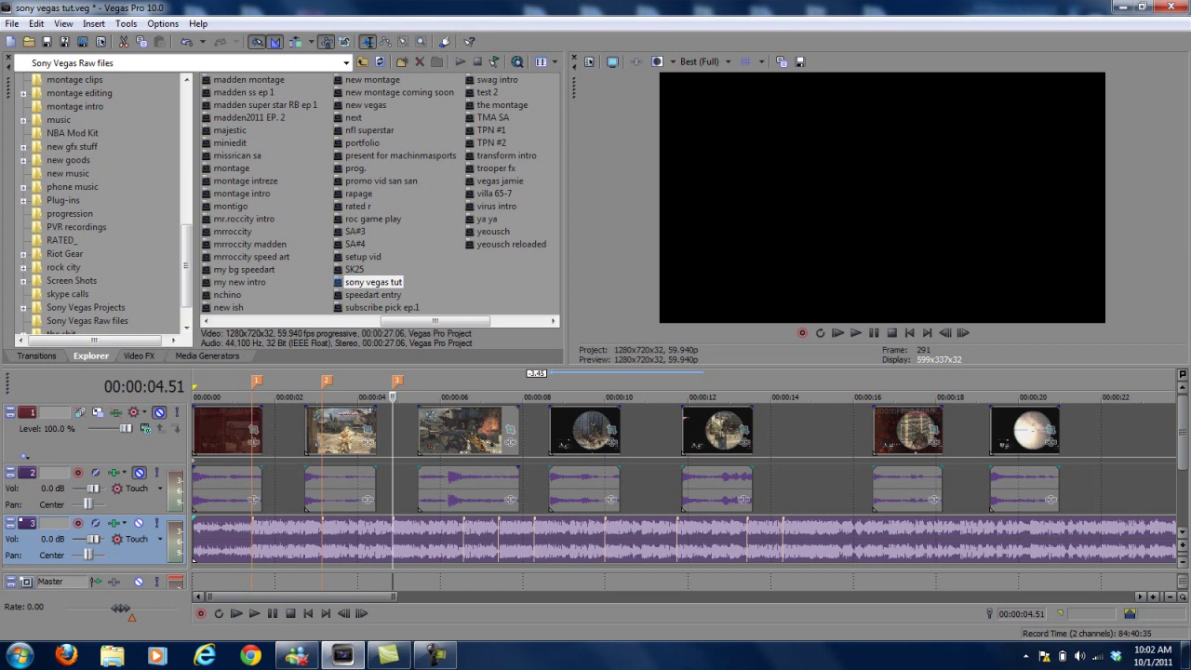
{"action": "left_click", "coordinate": [462, 398]}
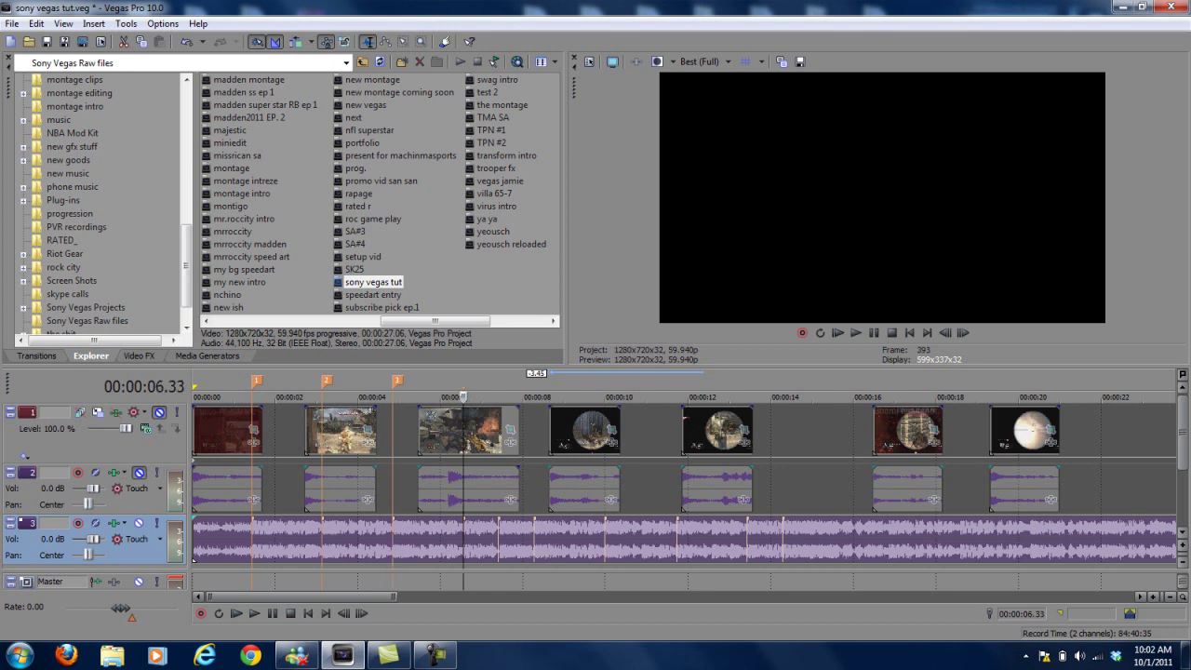
{"action": "key", "text": "m"}
{"action": "key", "text": "Return"}
- Unmute the clips' audio track and shift the second through fifth clips later on the timeline to free the space around the markers
{"action": "left_click", "coordinate": [138, 472]}
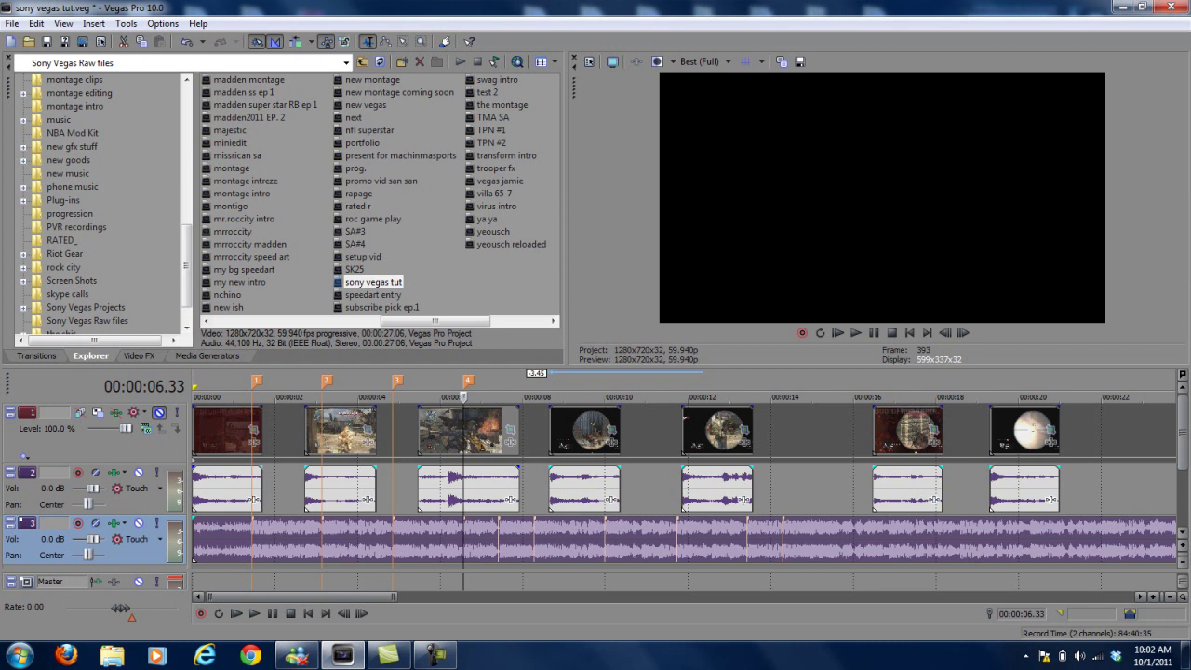
{"action": "left_click_drag", "start_coordinate": [341, 430], "coordinate": [373, 430]}
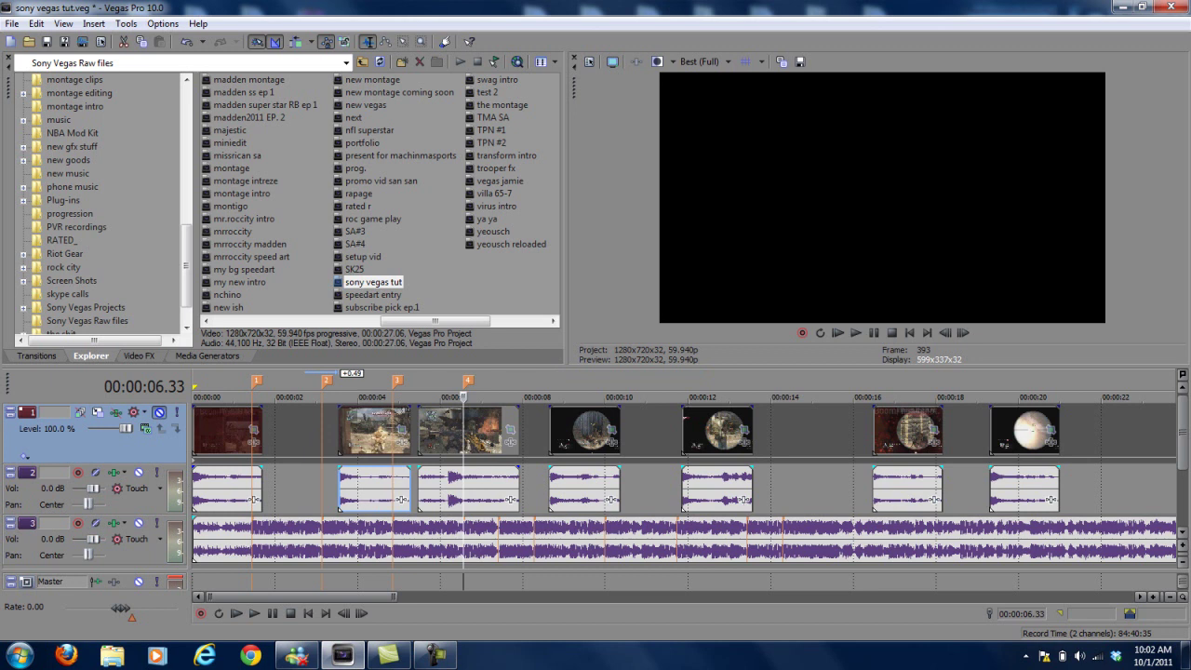
{"action": "left_click_drag", "start_coordinate": [716, 429], "coordinate": [781, 429]}
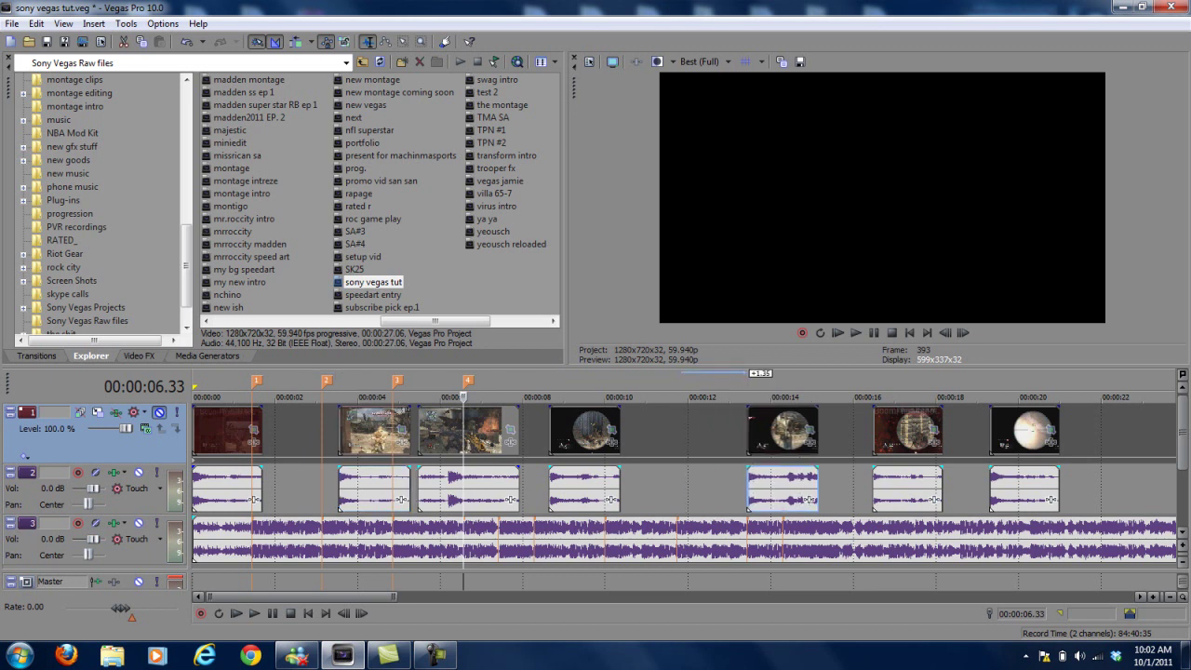
{"action": "left_click_drag", "start_coordinate": [584, 430], "coordinate": [671, 430]}
{"action": "left_click_drag", "start_coordinate": [468, 430], "coordinate": [604, 430]}
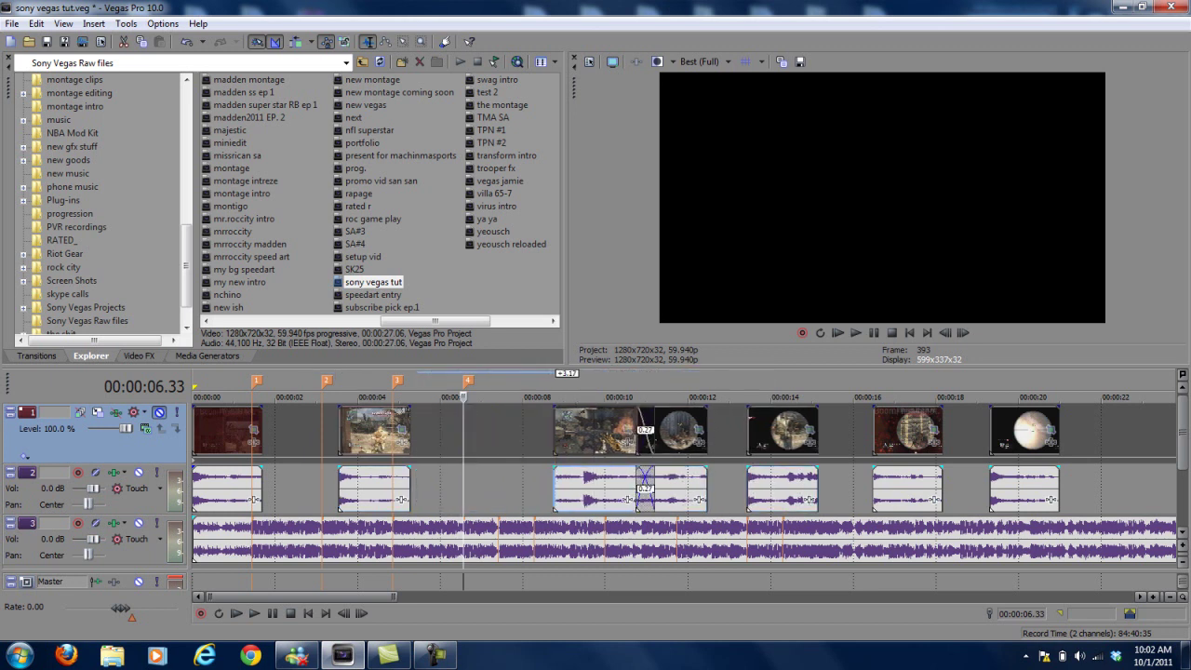
{"action": "left_click_drag", "start_coordinate": [374, 430], "coordinate": [508, 430]}
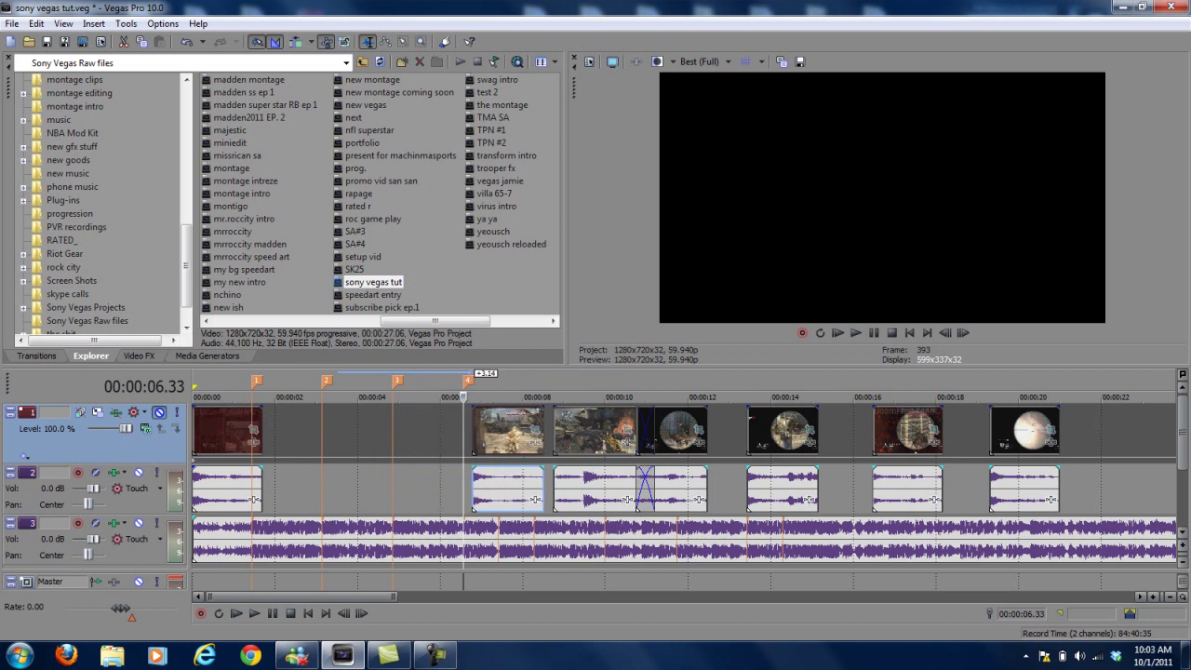
- Align the first clip's start with marker 1 and the second clip's start with marker 2, playing the timeline from the beginning to check the timing
{"action": "left_click_drag", "start_coordinate": [227, 430], "coordinate": [288, 430]}
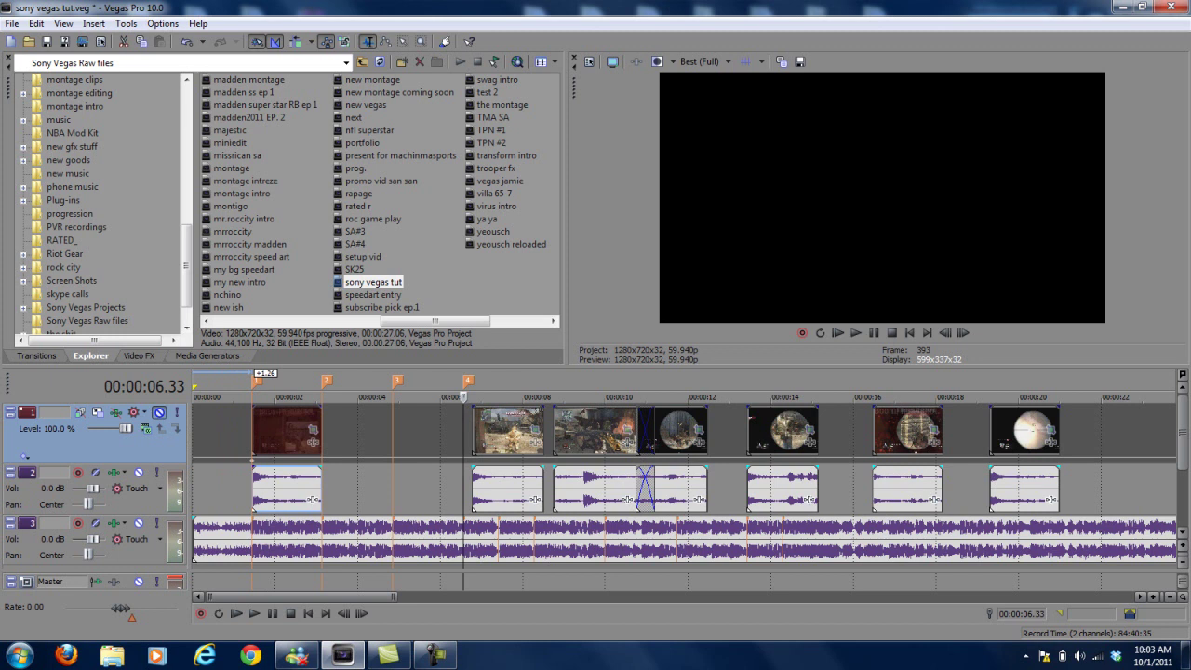
{"action": "left_click", "coordinate": [308, 613]}
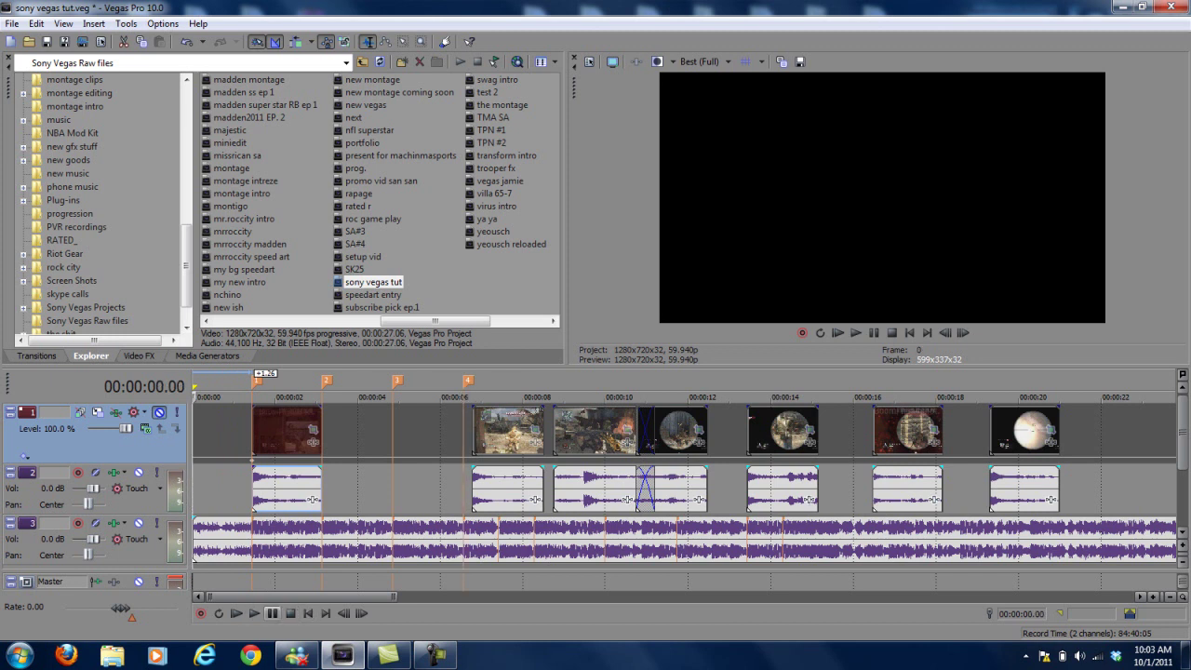
{"action": "left_click", "coordinate": [253, 613]}
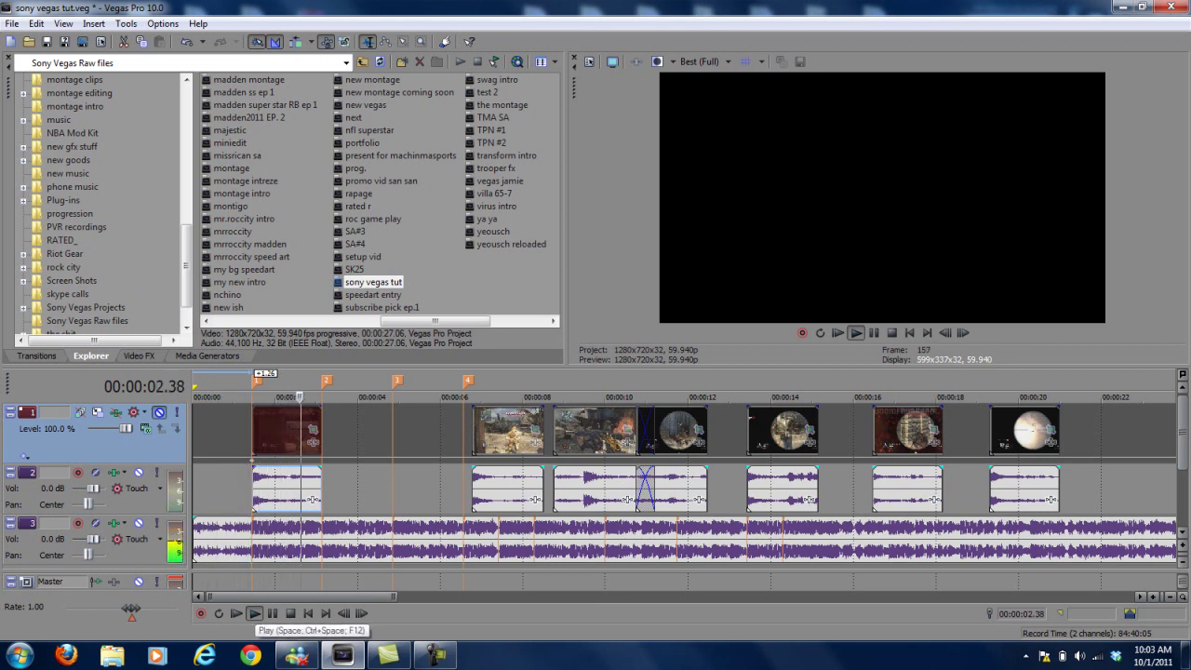
{"action": "left_click", "coordinate": [254, 613]}
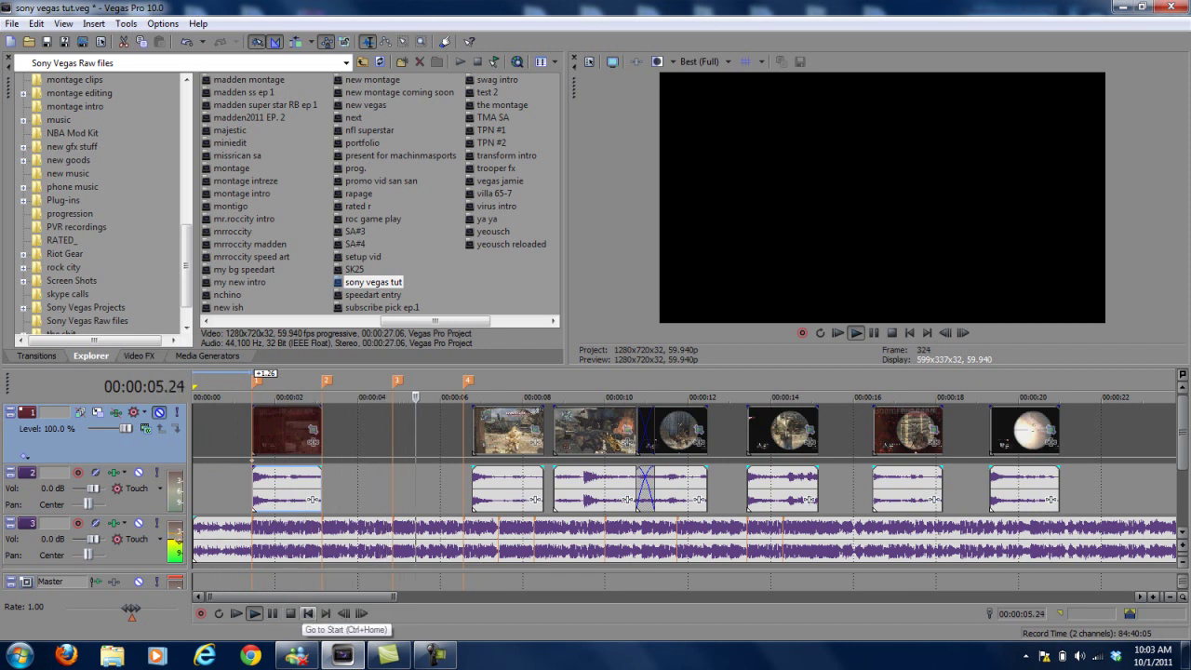
{"action": "left_click", "coordinate": [308, 613]}
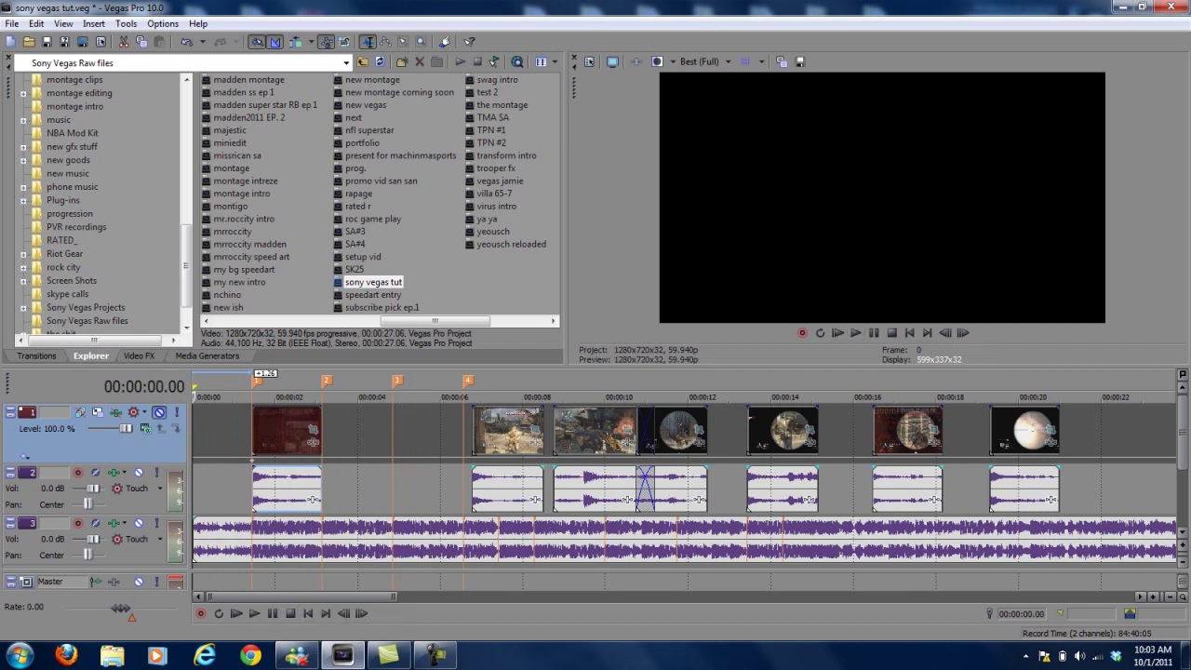
{"action": "left_click_drag", "start_coordinate": [507, 433], "coordinate": [356, 432]}
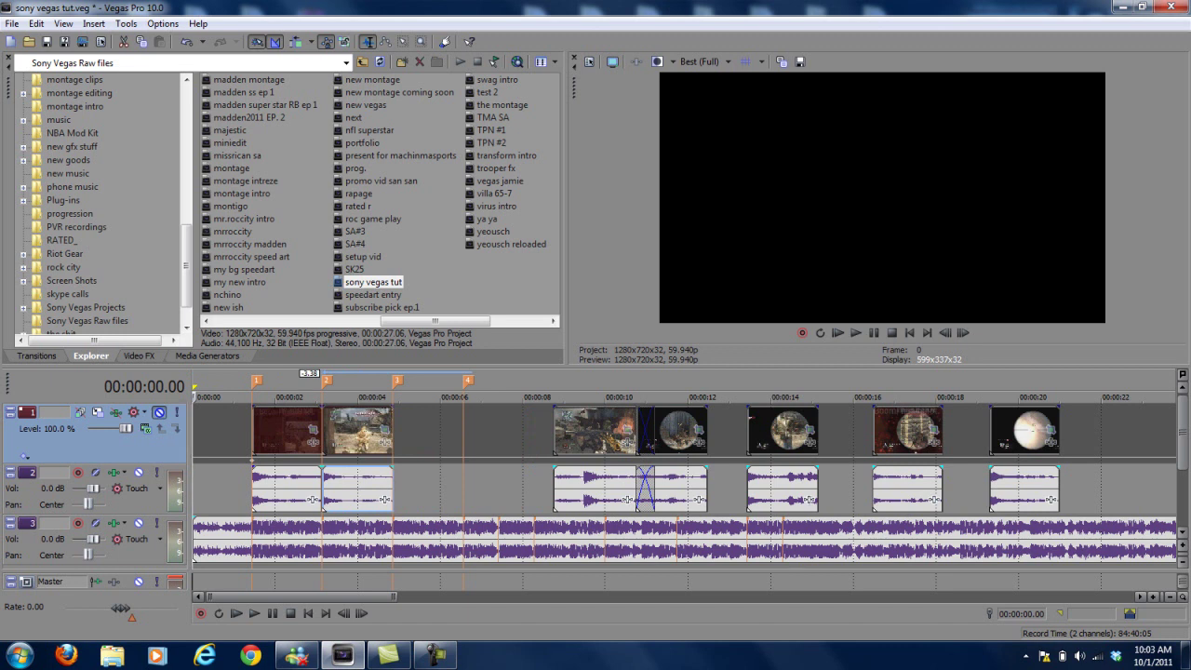
- Unmute the video track and move the third clip earlier so the gunshot peak in its audio falls on marker 4
{"action": "left_click_drag", "start_coordinate": [595, 488], "coordinate": [552, 488]}
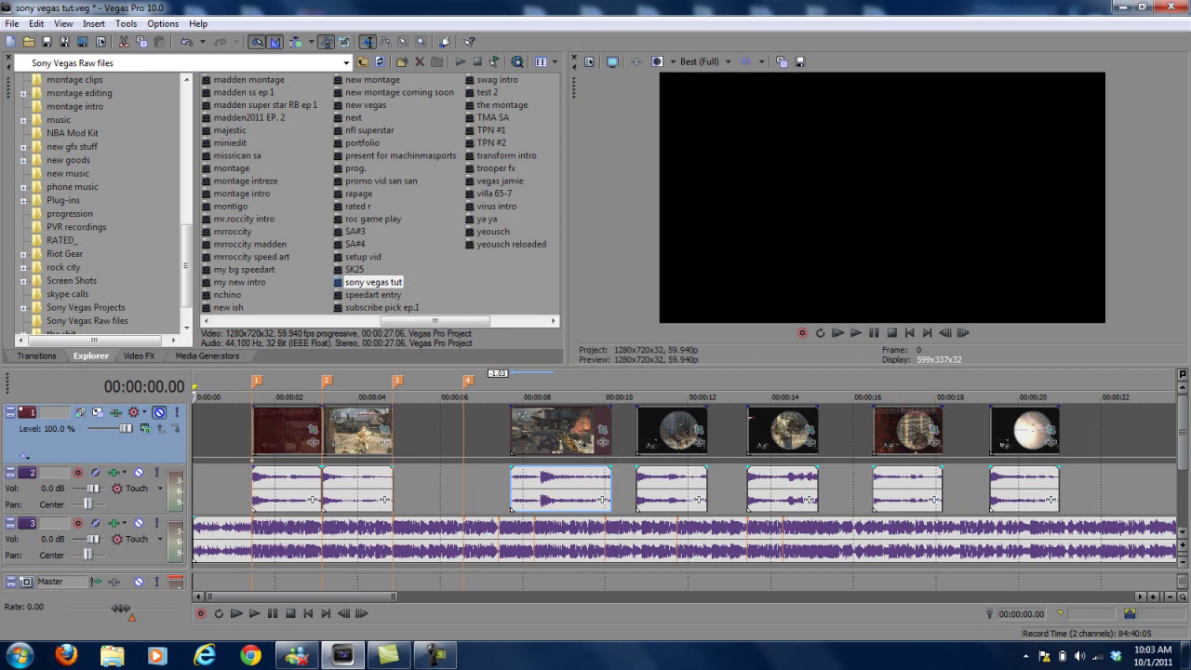
{"action": "left_click", "coordinate": [159, 412]}
{"action": "left_click_drag", "start_coordinate": [560, 429], "coordinate": [484, 430]}
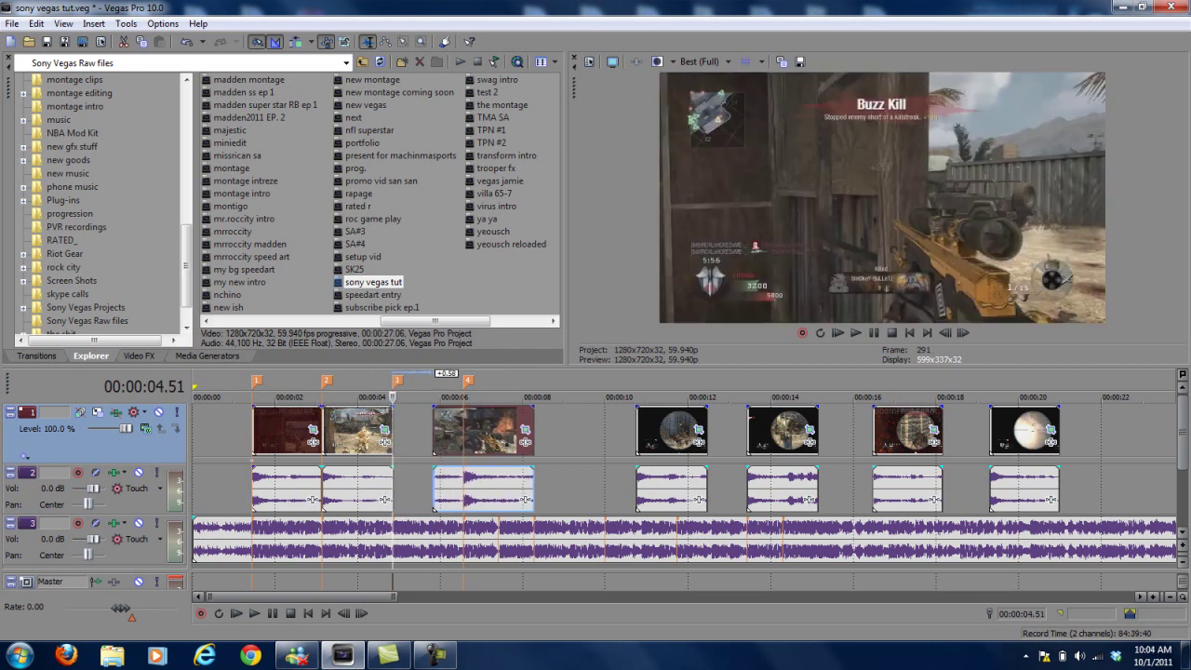
- Split the third clip at marker 4 and delete the short part before the cut
{"action": "left_click", "coordinate": [463, 430]}
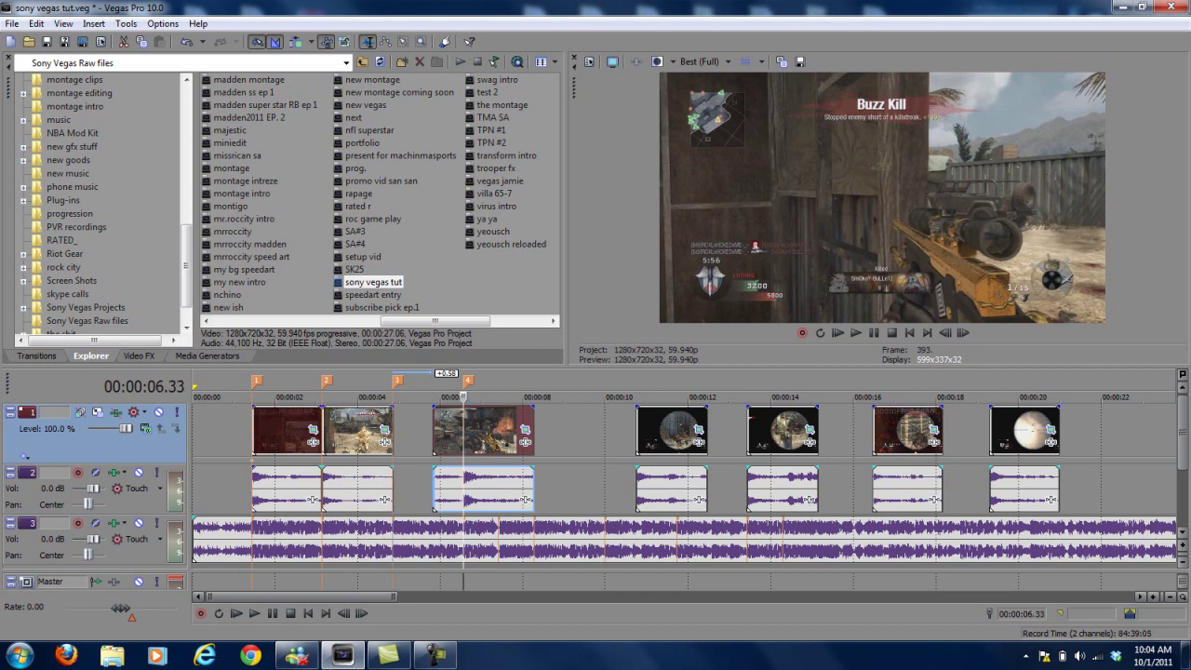
{"action": "key", "text": "s"}
{"action": "left_click", "coordinate": [440, 429]}
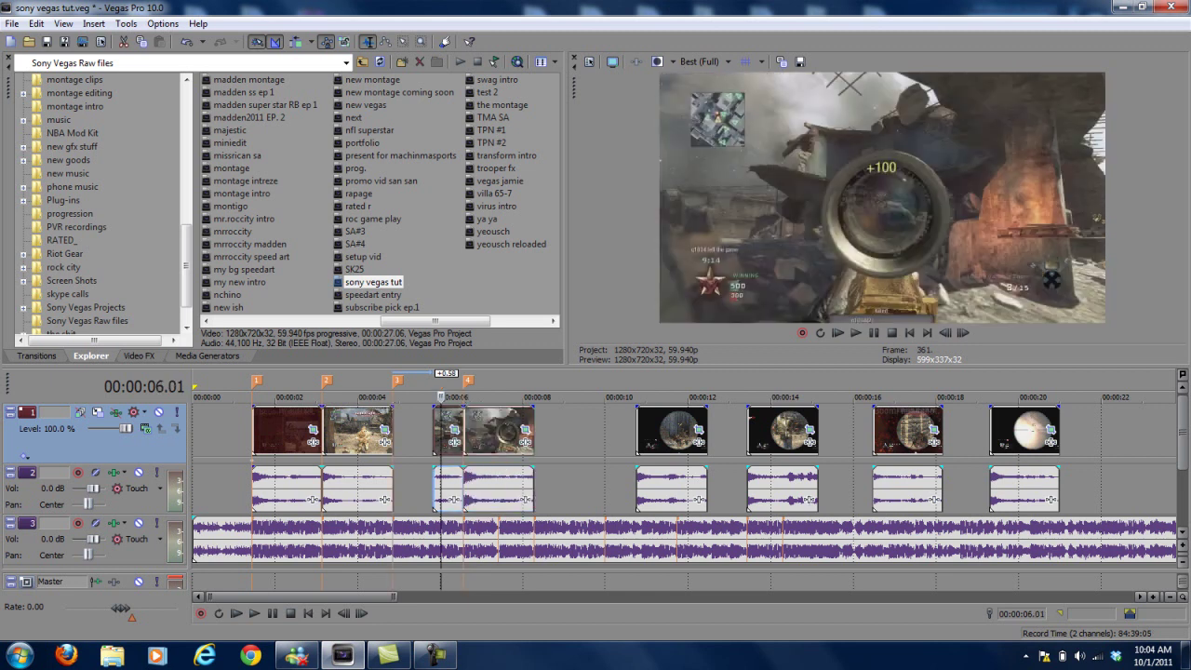
{"action": "key", "text": "Delete"}
- Move the trimmed third clip to start at marker 3 and the fourth clip to start at marker 4
{"action": "left_click_drag", "start_coordinate": [499, 430], "coordinate": [428, 430]}
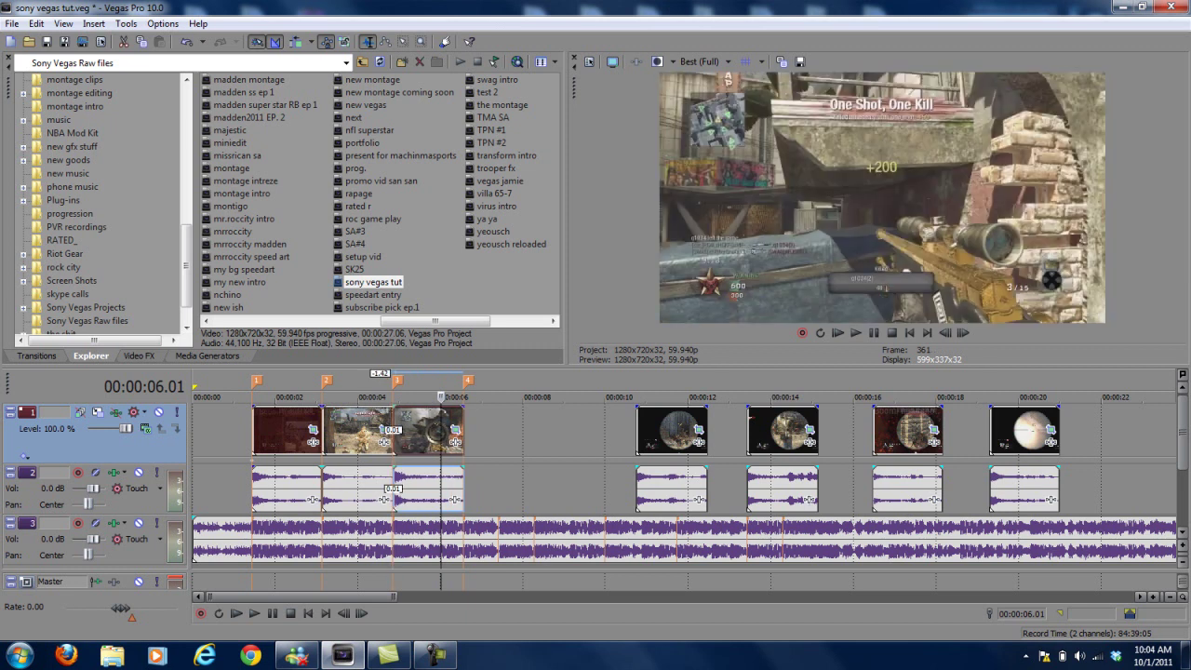
{"action": "left_click", "coordinate": [638, 429]}
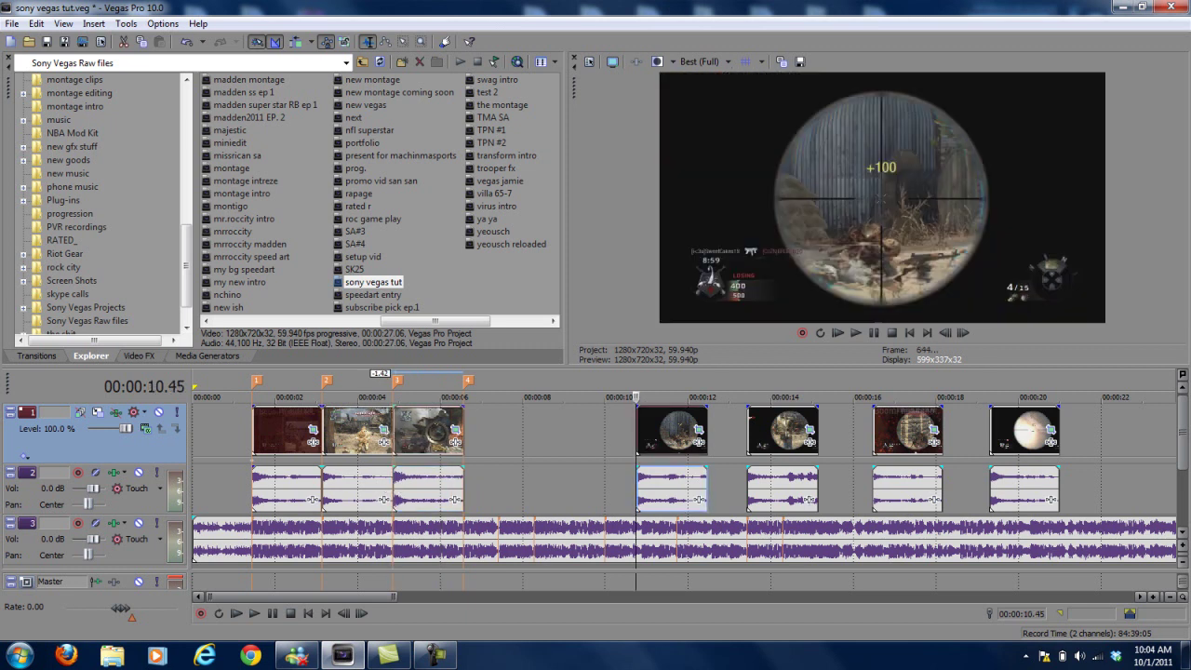
{"action": "left_click_drag", "start_coordinate": [671, 429], "coordinate": [499, 430]}
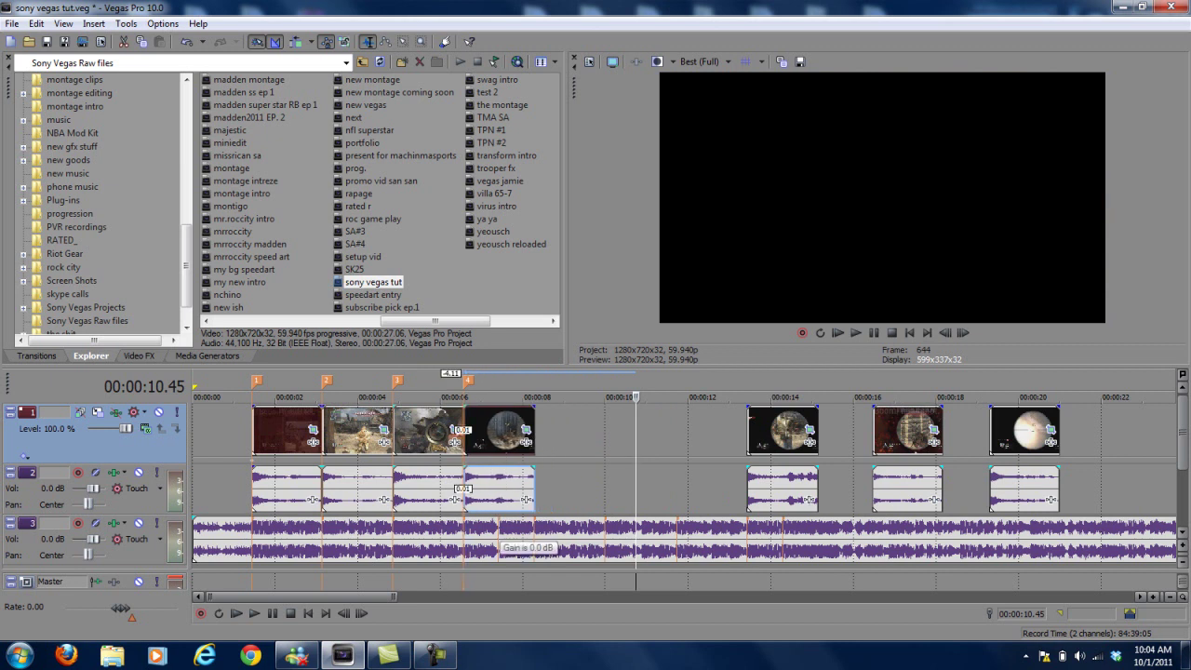
- Add timeline markers on the following music beats at 00:00:07.25, 00:00:08.16, 00:00:10.00 and 00:00:11.44
{"action": "left_click", "coordinate": [497, 539]}
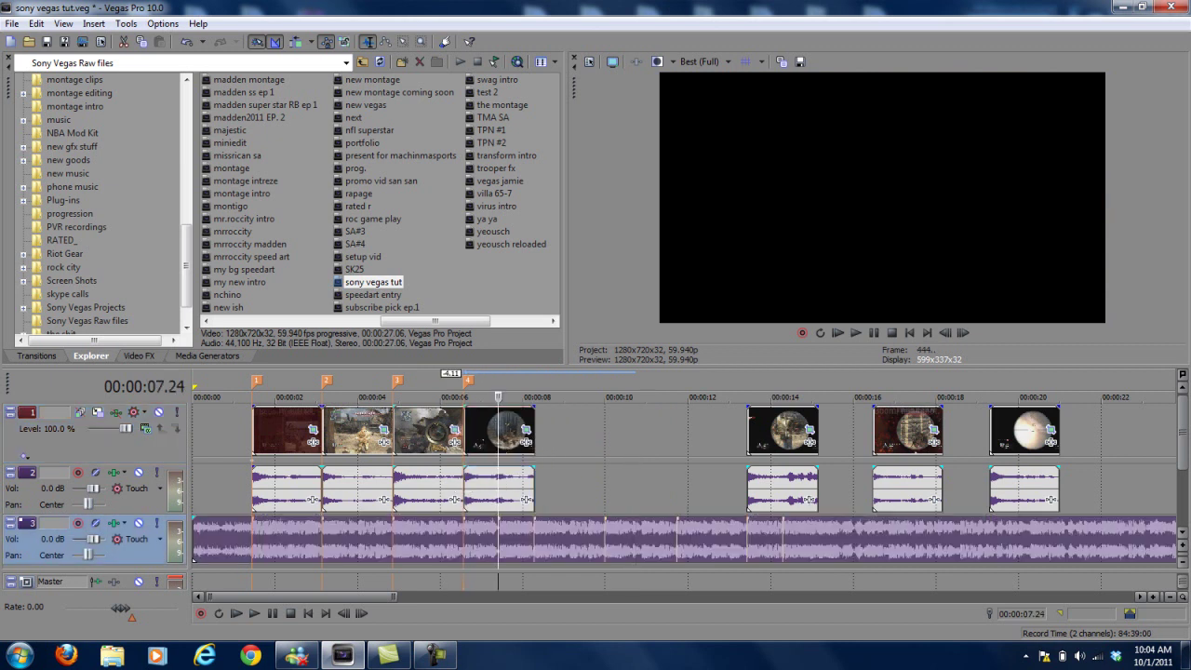
{"action": "key", "text": "Right"}
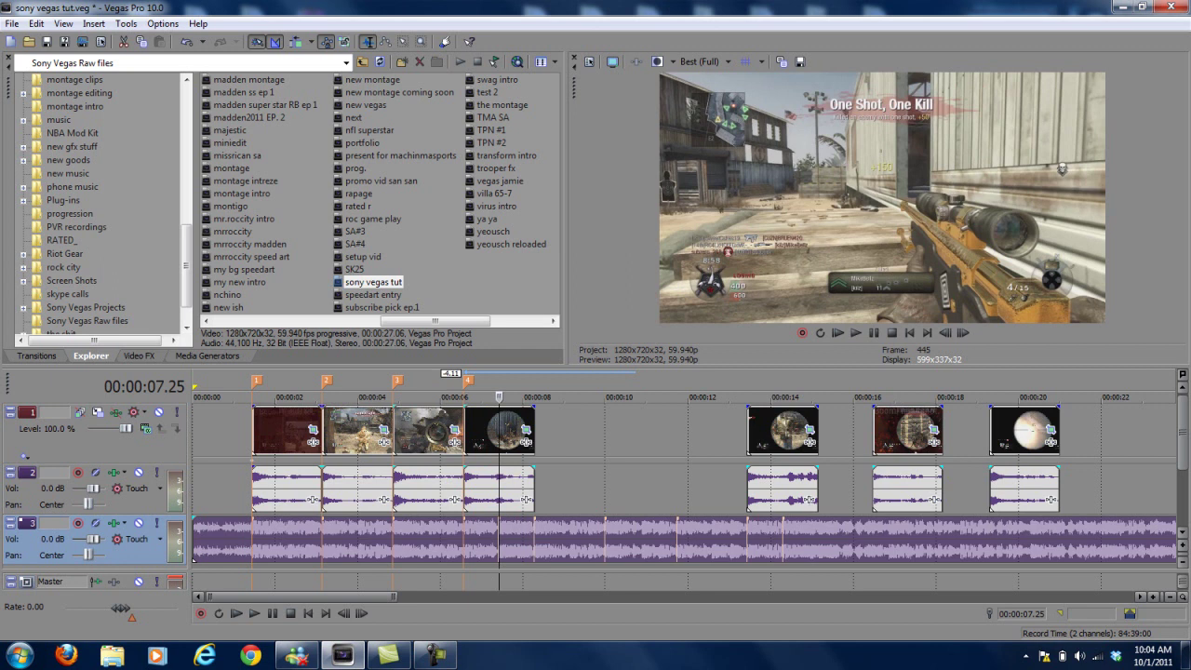
{"action": "key", "text": "m"}
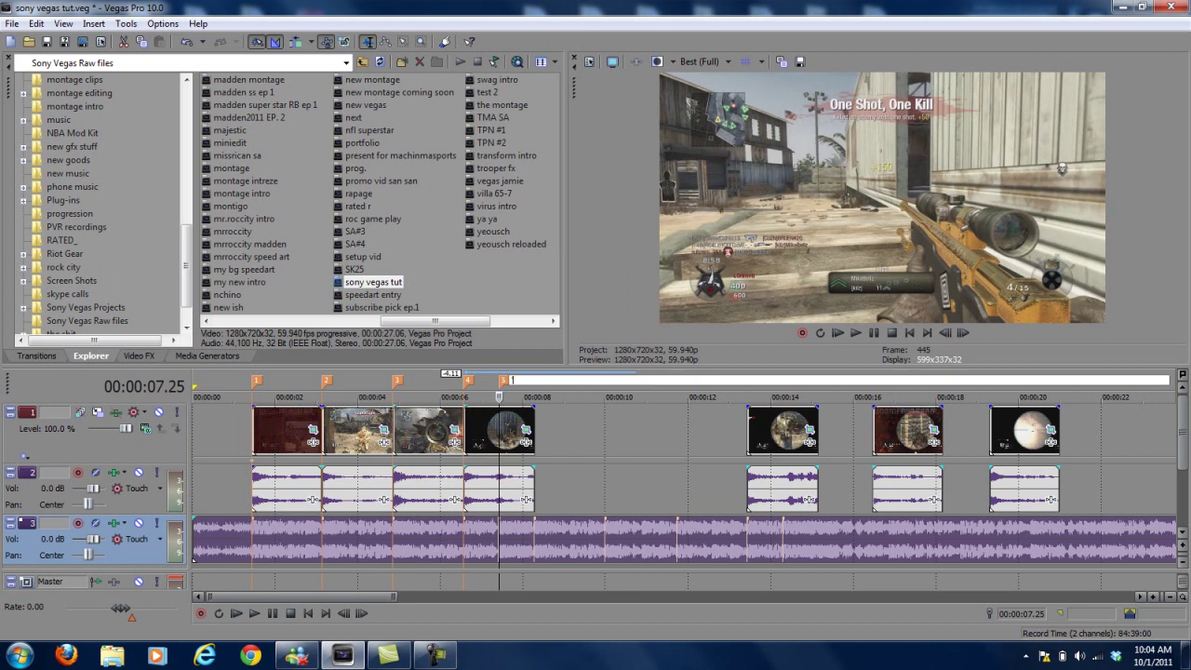
{"action": "key", "text": "Return"}
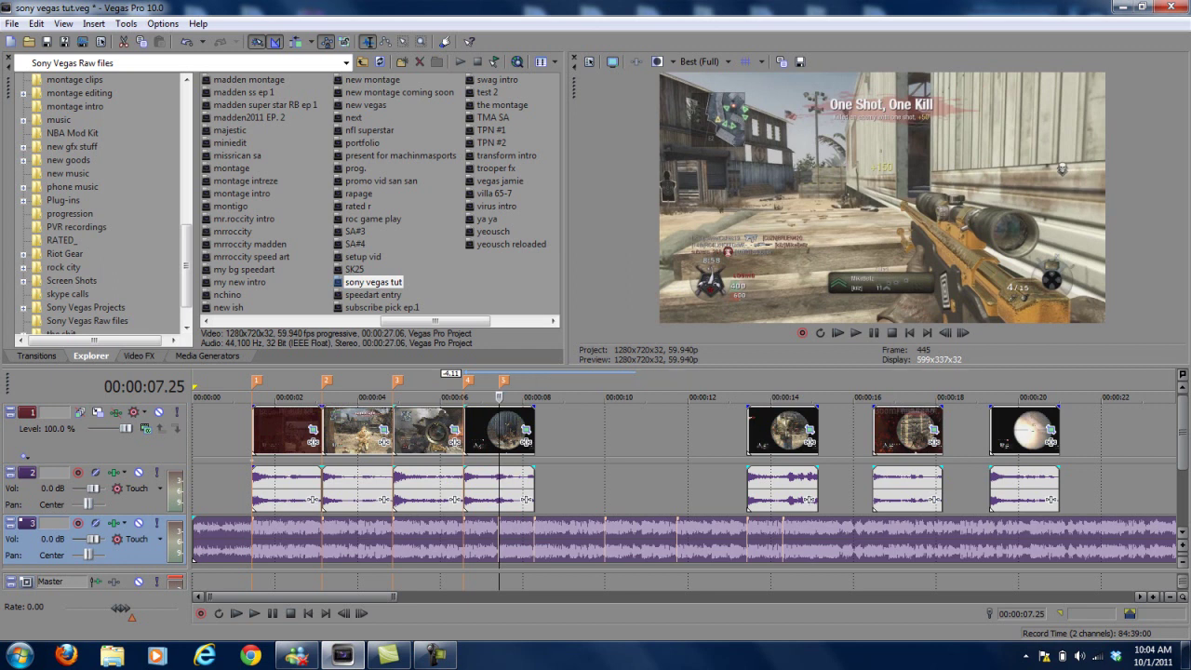
{"action": "key", "text": "ctrl+alt+Right"}
{"action": "key", "text": "m"}
{"action": "key", "text": "Return"}
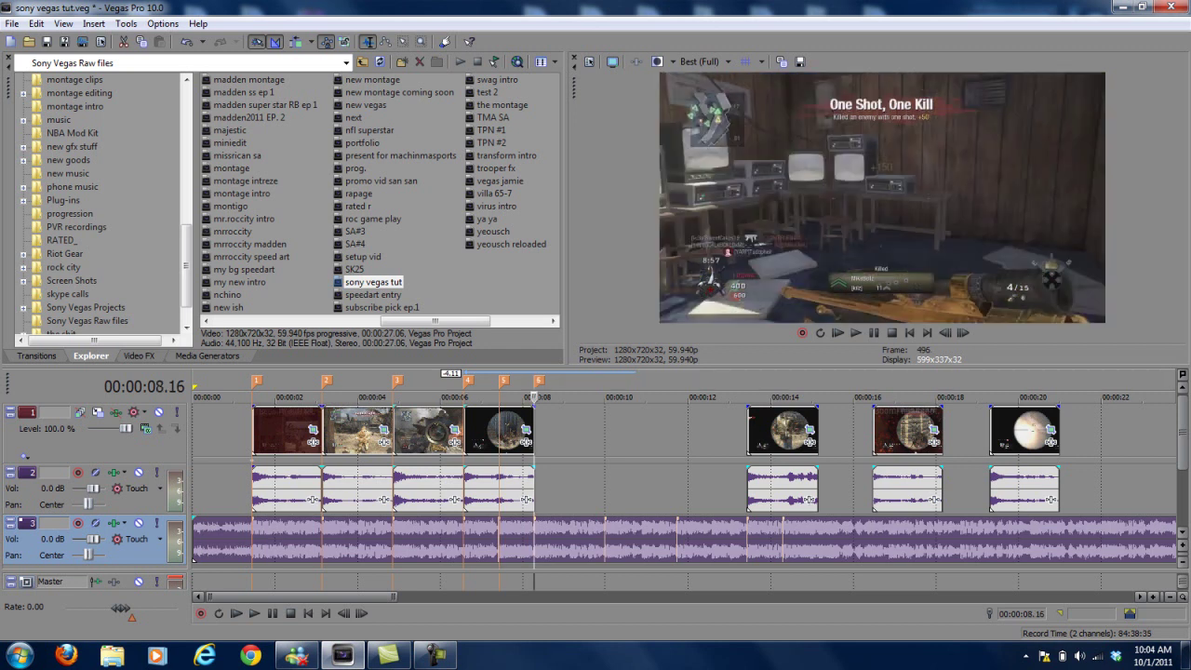
{"action": "left_click", "coordinate": [605, 397]}
{"action": "key", "text": "m"}
{"action": "key", "text": "Return"}
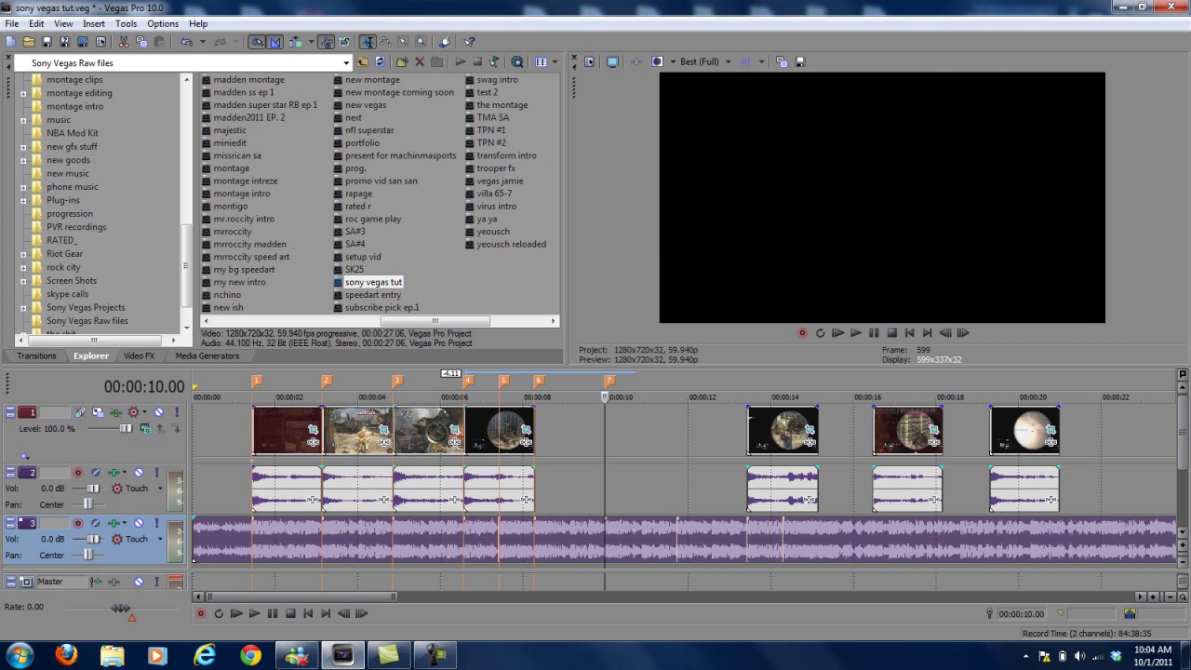
{"action": "key", "text": "ctrl+alt+Right"}
{"action": "key", "text": "m"}
{"action": "key", "text": "Return"}
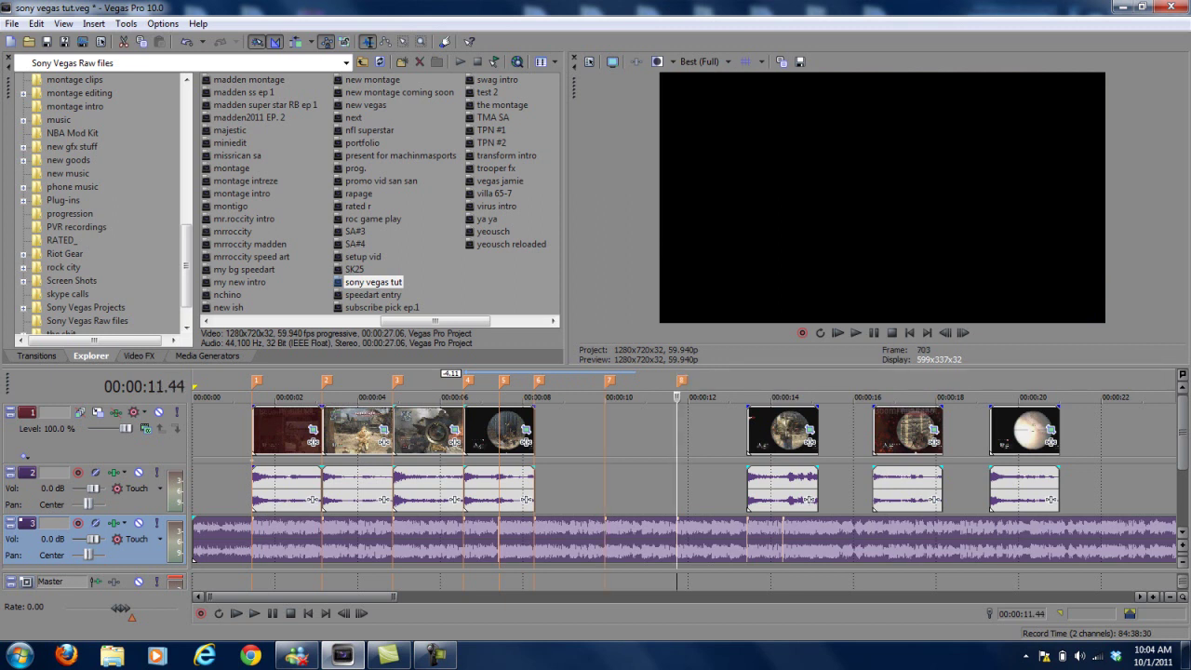
- Split the fourth clip at marker 5 and delete the part after the cut
{"action": "left_click", "coordinate": [499, 488]}
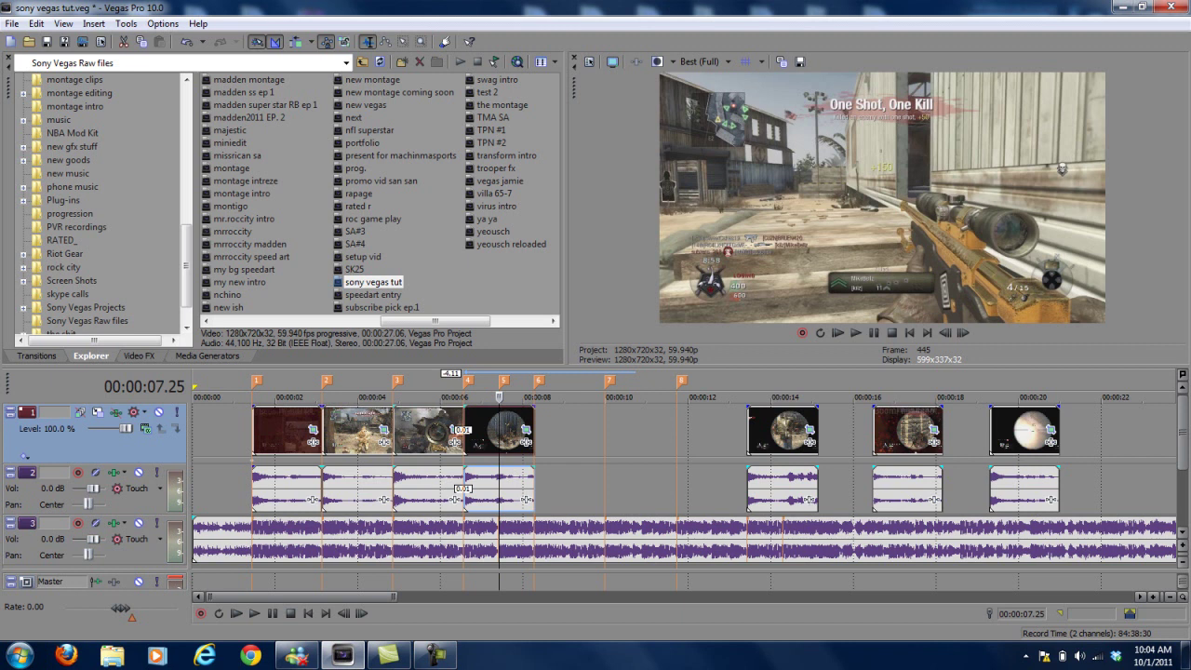
{"action": "key", "text": "s"}
{"action": "key", "text": "Delete"}
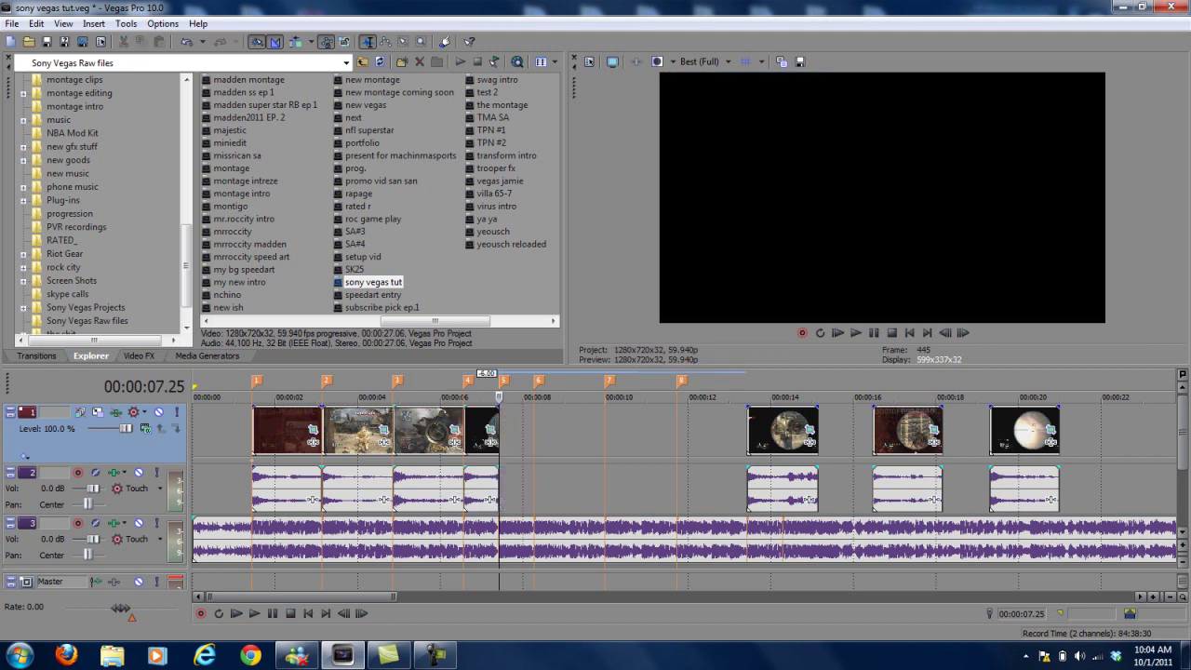
- Move the clip near 00:00:13 to start at marker 5, and cut off its part after marker 6
{"action": "left_click_drag", "start_coordinate": [784, 484], "coordinate": [537, 484]}
{"action": "left_click", "coordinate": [533, 397]}
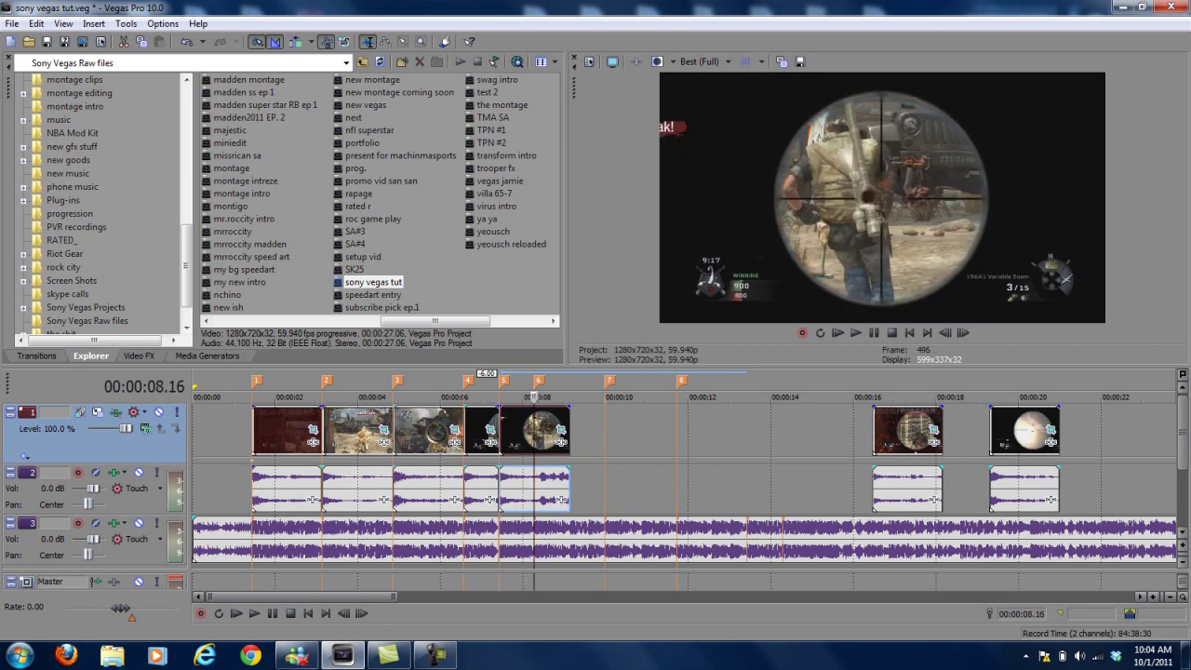
{"action": "key", "text": "s"}
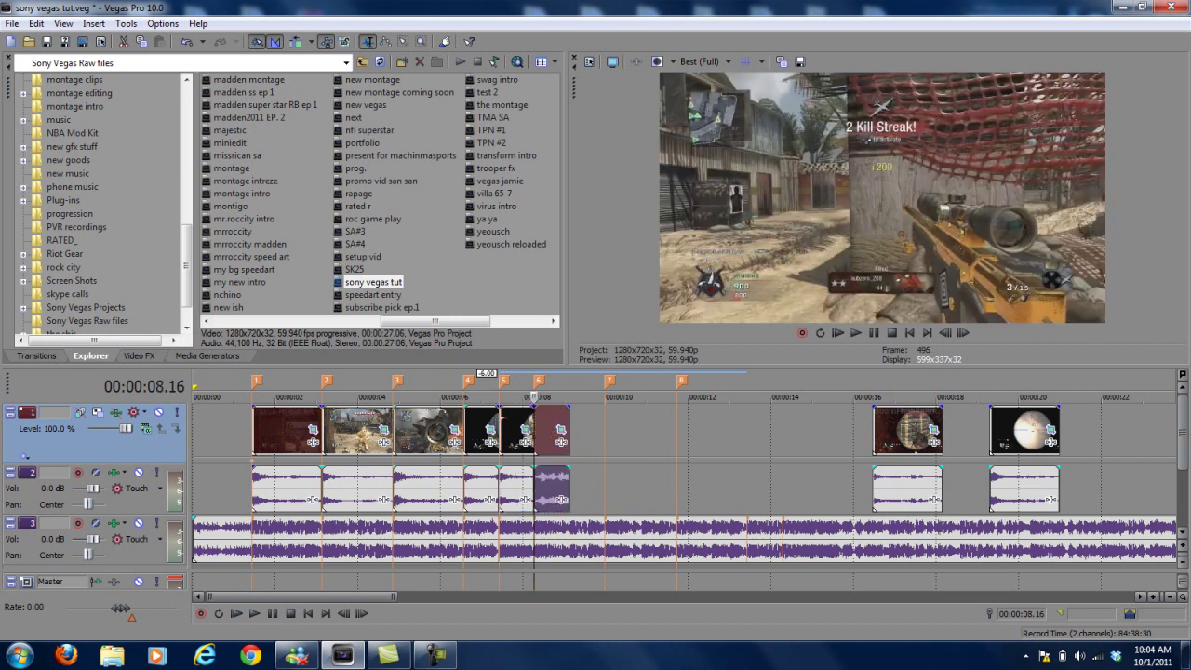
{"action": "key", "text": "Delete"}
- Move the clip near 00:00:19 to start at marker 6 and play the montage back from marker 1 to check the sync
{"action": "left_click_drag", "start_coordinate": [1021, 484], "coordinate": [568, 484]}
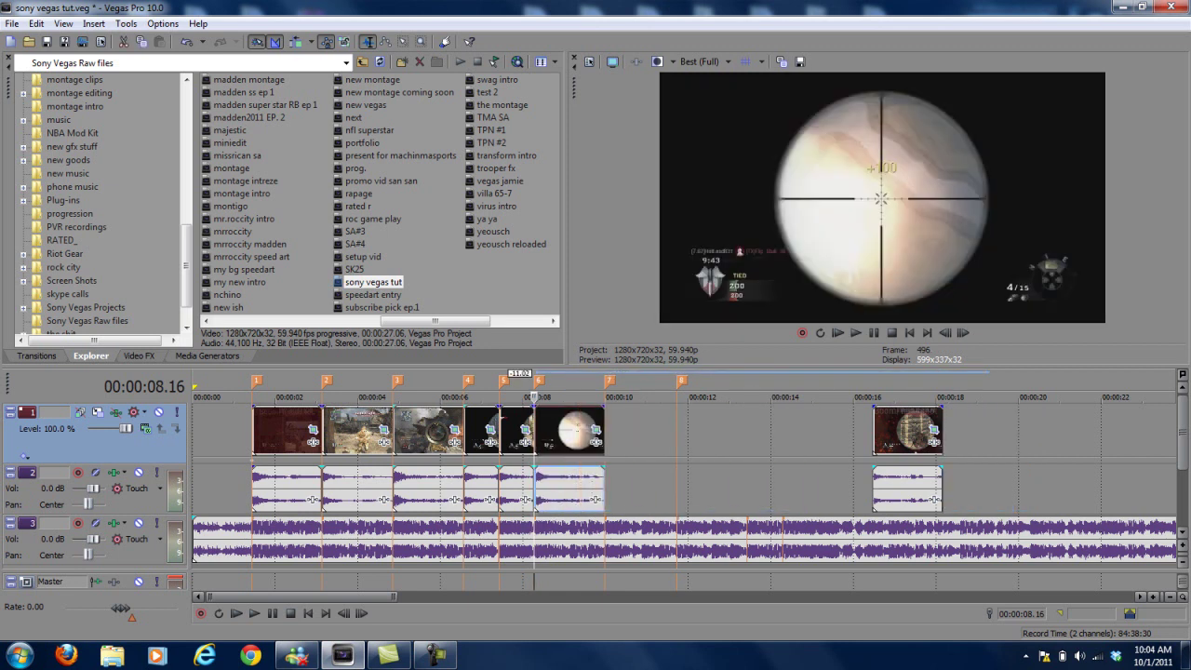
{"action": "left_click", "coordinate": [236, 613]}
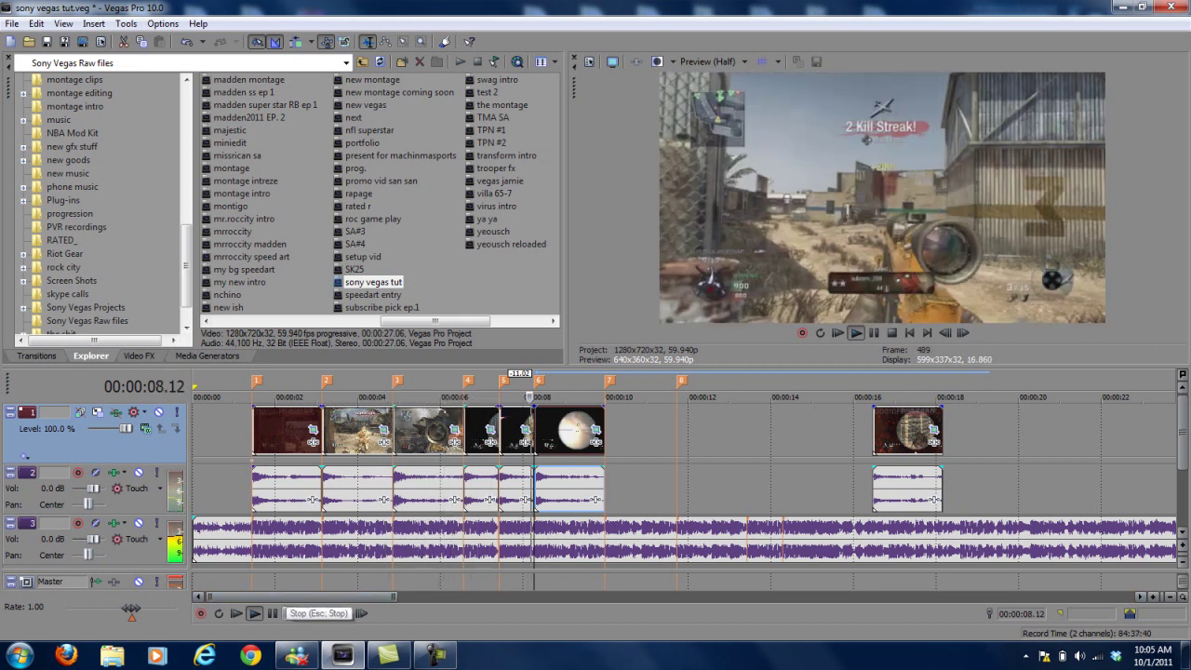
{"action": "left_click", "coordinate": [255, 613]}
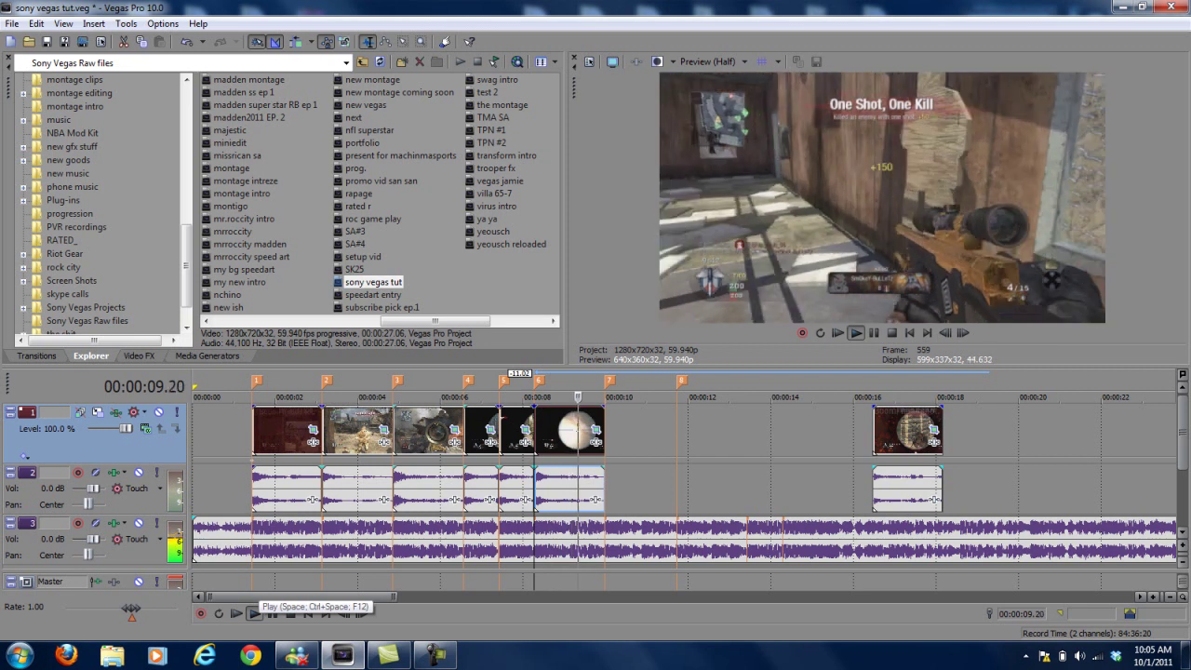
{"action": "left_click", "coordinate": [255, 613]}
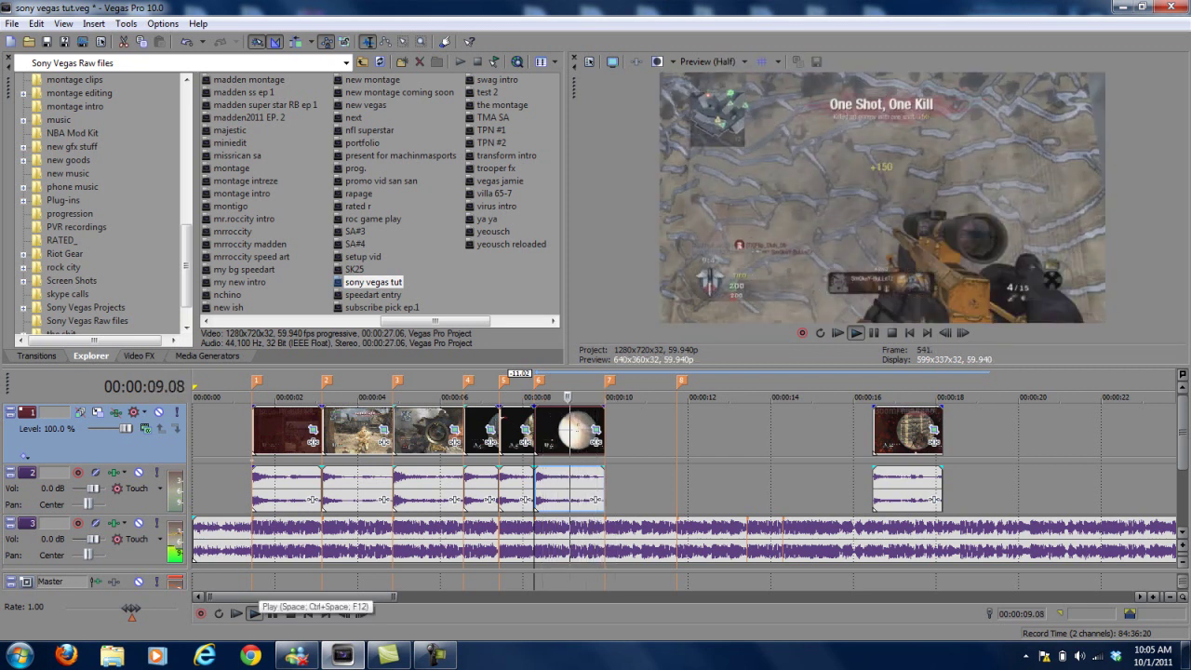
{"action": "left_click", "coordinate": [271, 613]}
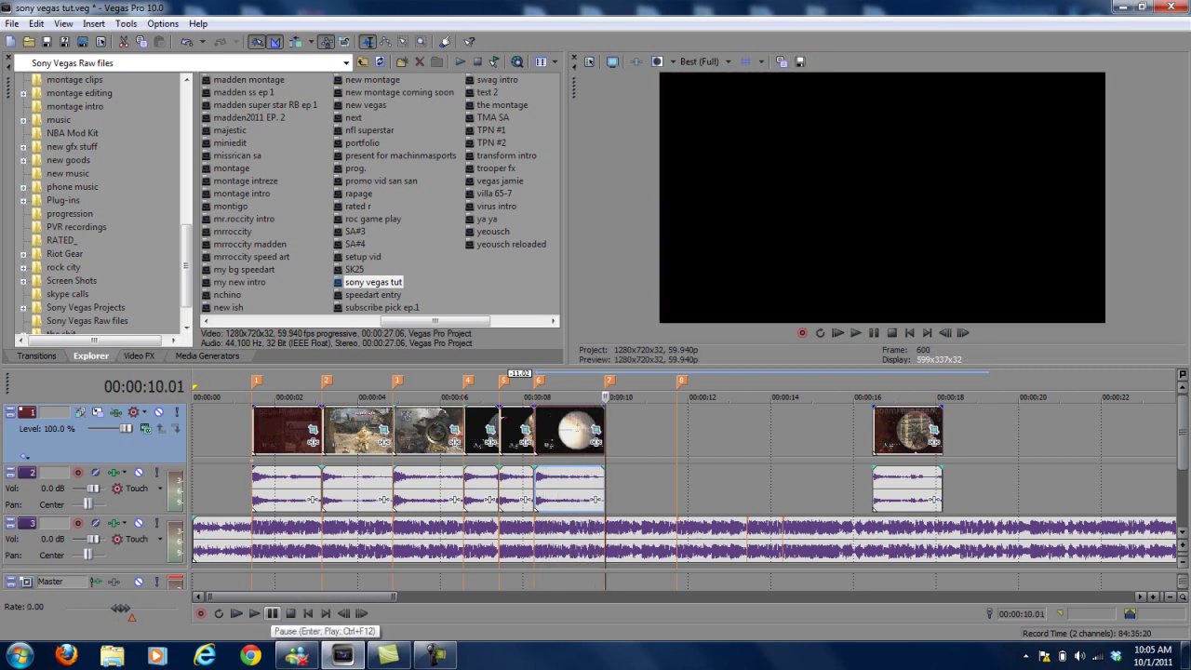
{"action": "left_click", "coordinate": [251, 582]}
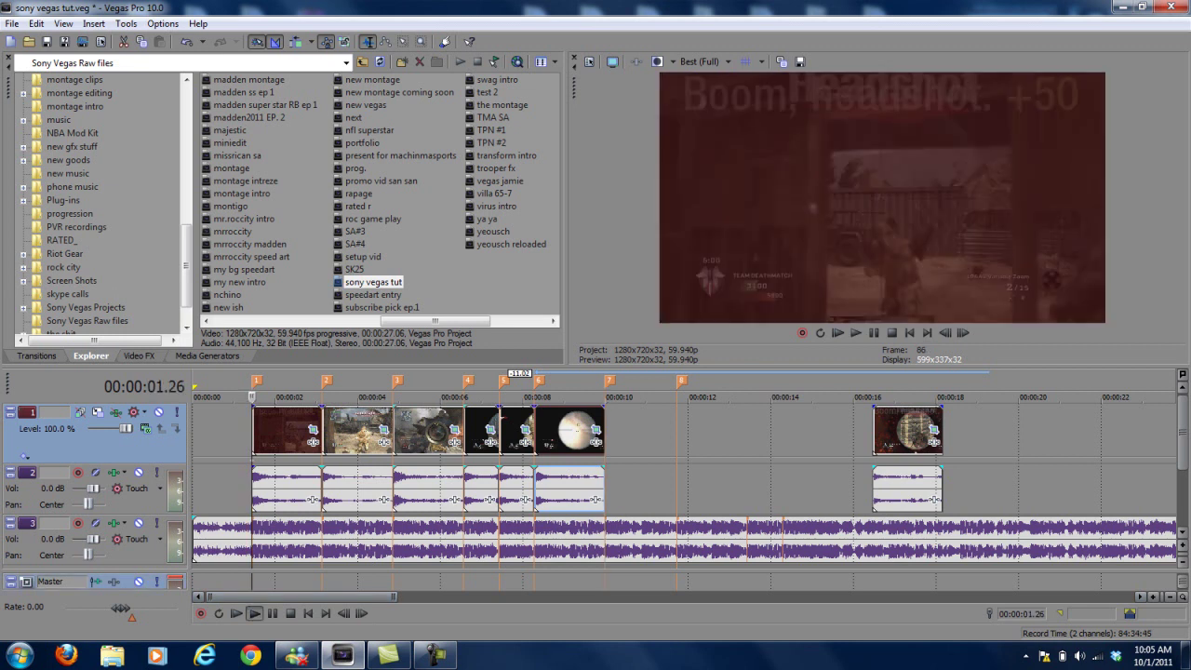
{"action": "left_click", "coordinate": [254, 613]}
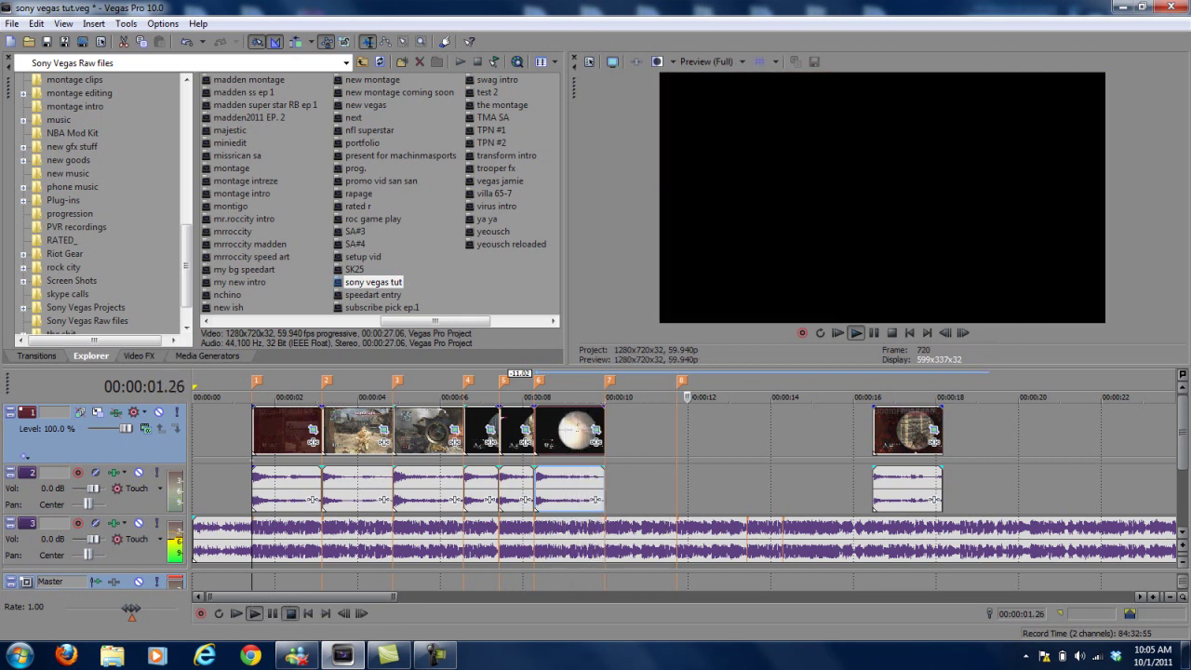
{"action": "key", "text": "space"}
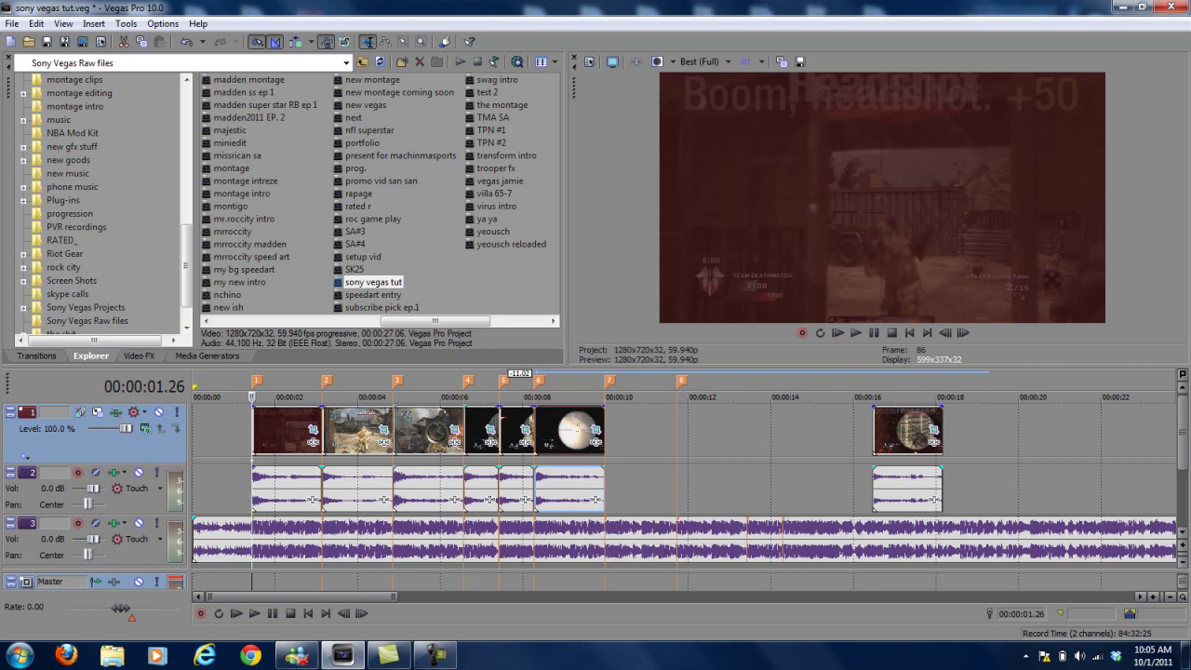
- Move the clip near 00:00:16 to start at marker 7 and the clip near 00:00:34 to start at marker 8
{"action": "left_click_drag", "start_coordinate": [907, 430], "coordinate": [639, 430]}
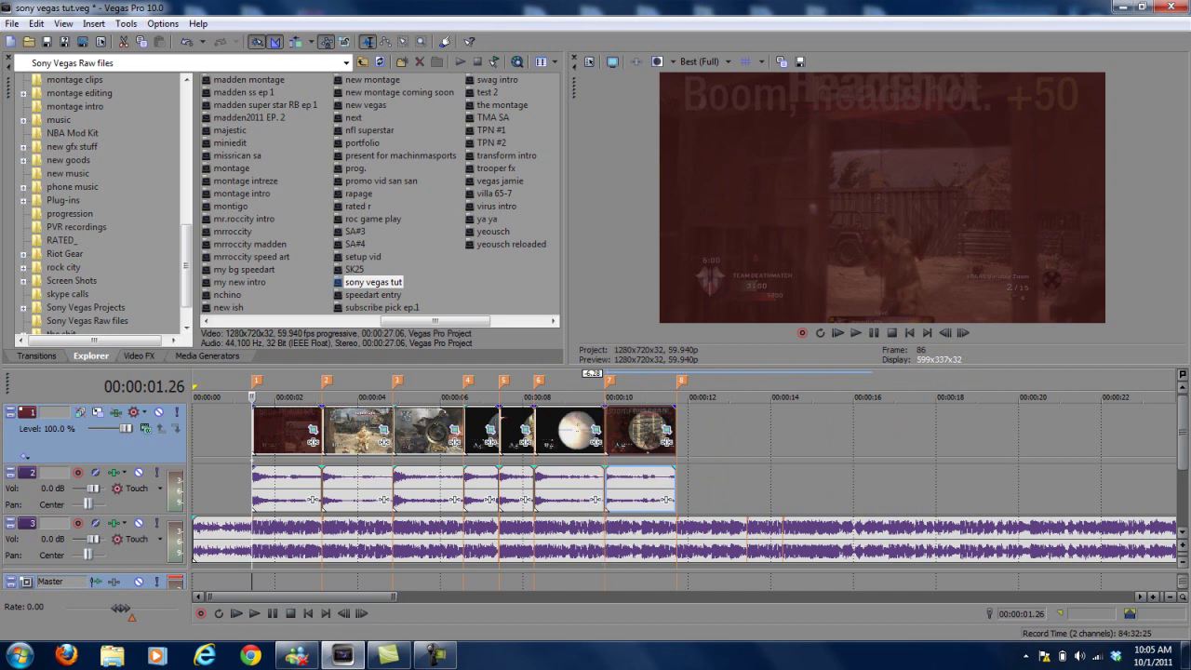
{"action": "scroll", "coordinate": [556, 549], "scroll_direction": "down", "scroll_amount": 10}
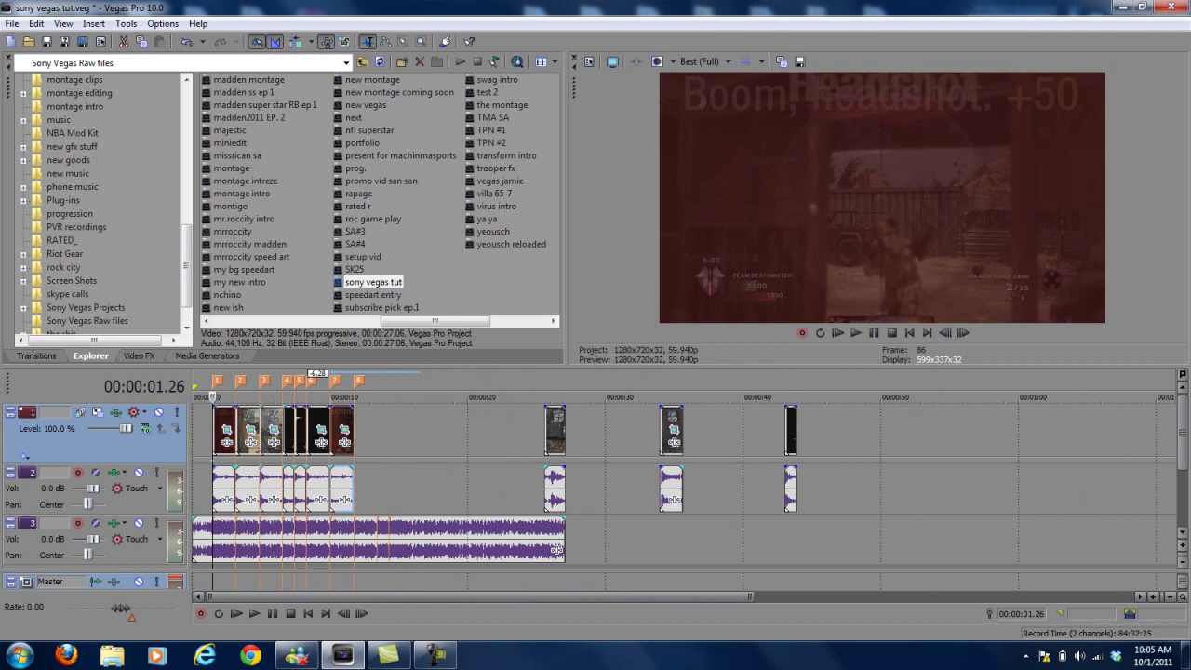
{"action": "left_click_drag", "start_coordinate": [671, 430], "coordinate": [367, 430]}
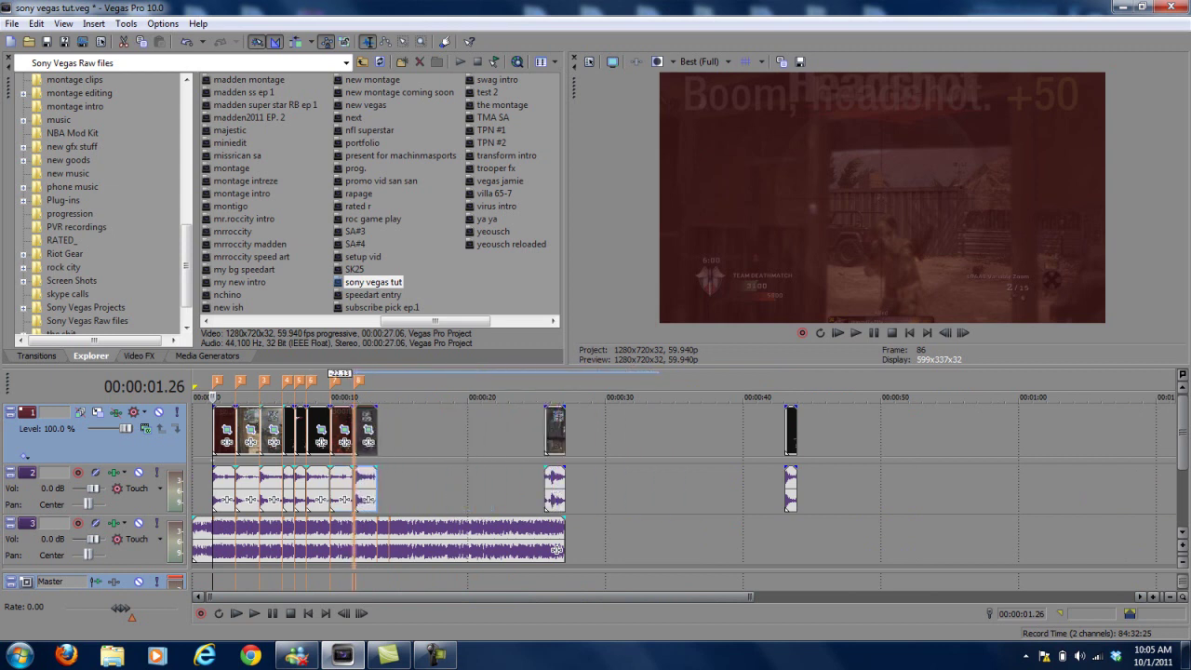
- Delete the two leftover clips near 00:00:26 and 00:00:43 from the timeline
{"action": "left_click", "coordinate": [552, 430]}
{"action": "key", "text": "Delete"}
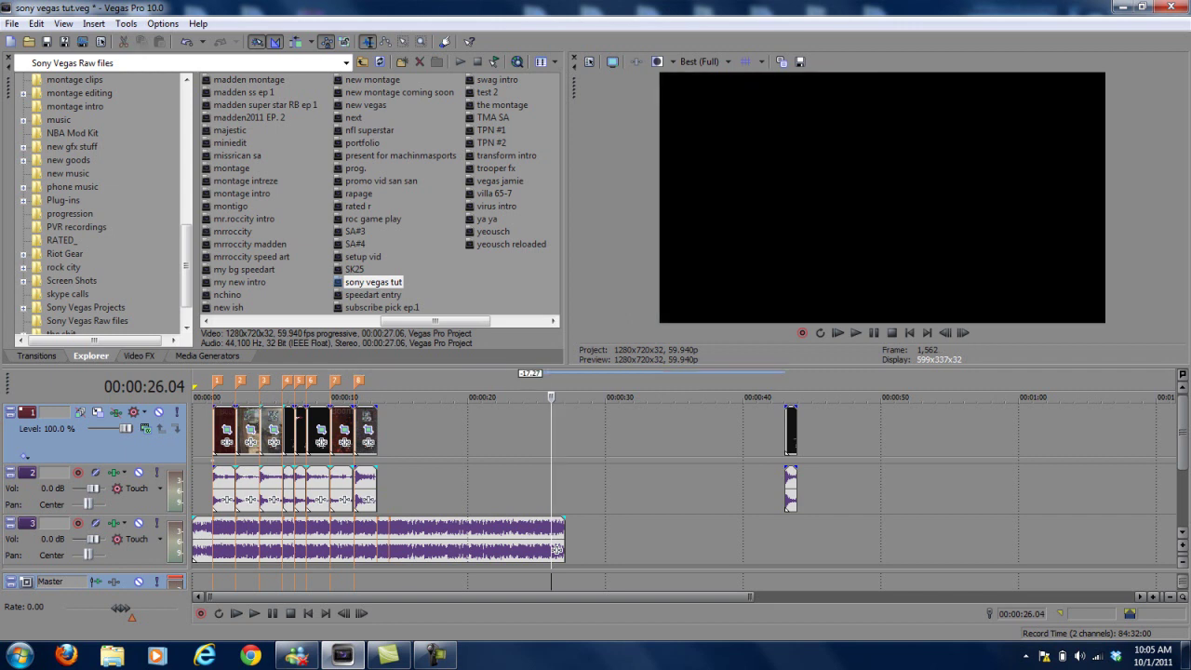
{"action": "left_click", "coordinate": [790, 430]}
{"action": "key", "text": "Delete"}
- Trim the end of the music track back to the end of the last clip at 00:00:13.26
{"action": "mouse_move", "coordinate": [689, 597]}
{"action": "left_mouse_down"}
{"action": "mouse_move", "coordinate": [991, 596]}
{"action": "mouse_move", "coordinate": [689, 596]}
{"action": "left_mouse_up"}
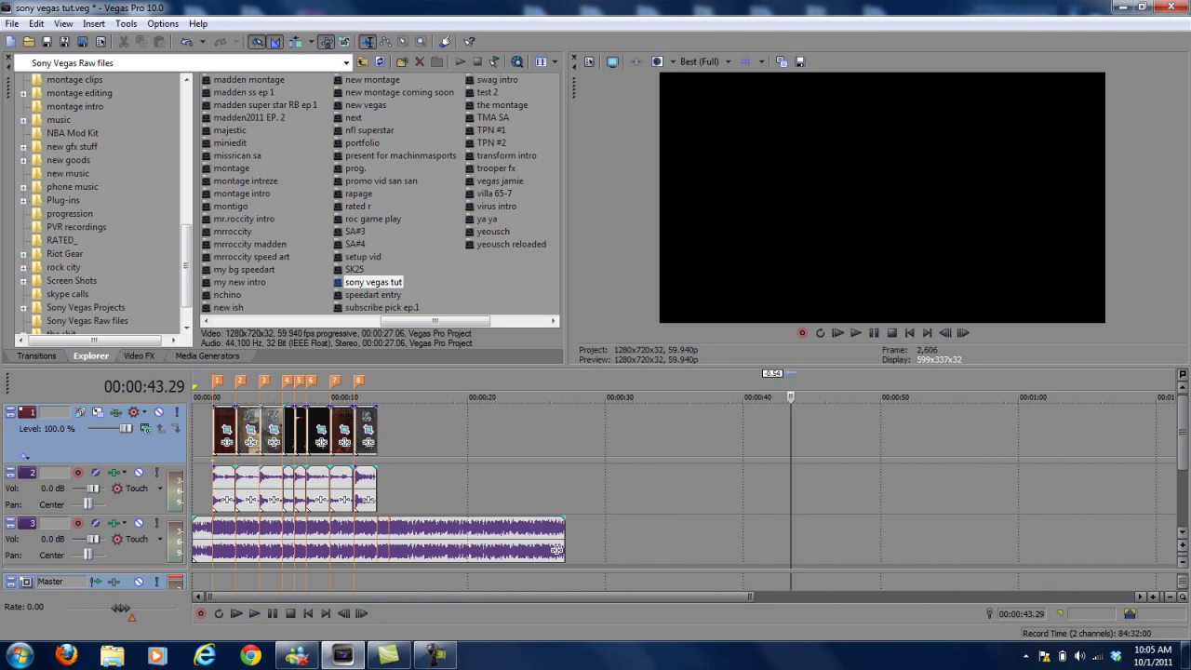
{"action": "left_click", "coordinate": [377, 540]}
{"action": "left_click_drag", "start_coordinate": [556, 548], "coordinate": [373, 548]}
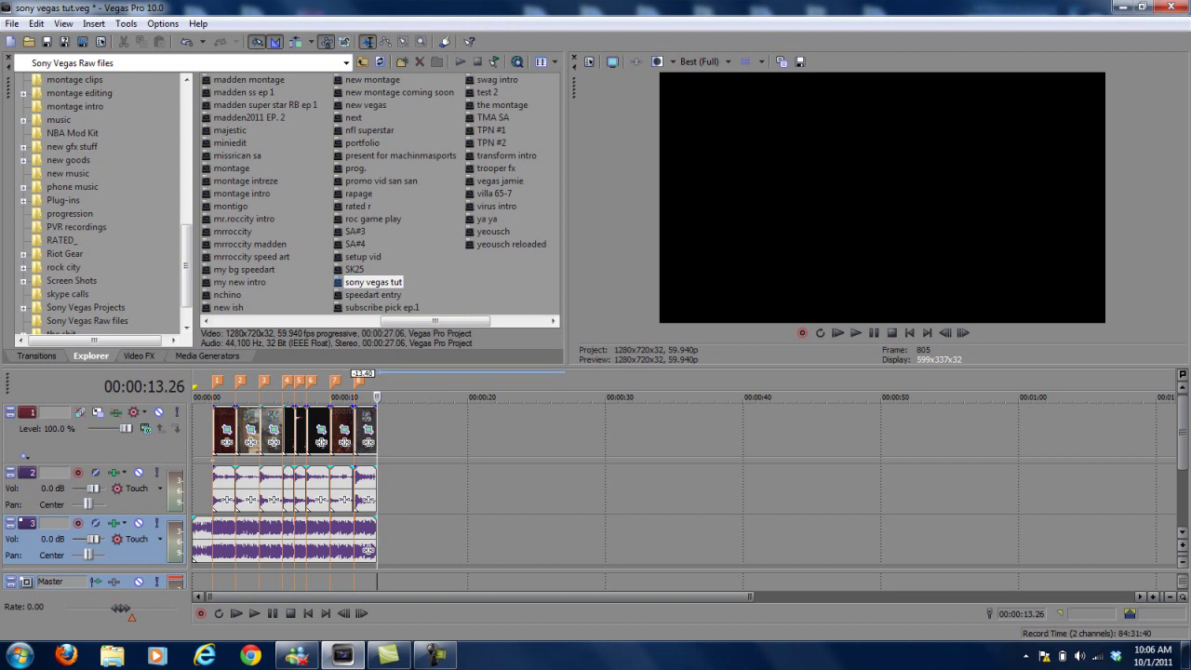
- Apply the Color Corrector (Secondary) effect with the "vid dem" preset to the whole video track
{"action": "left_click", "coordinate": [139, 355]}
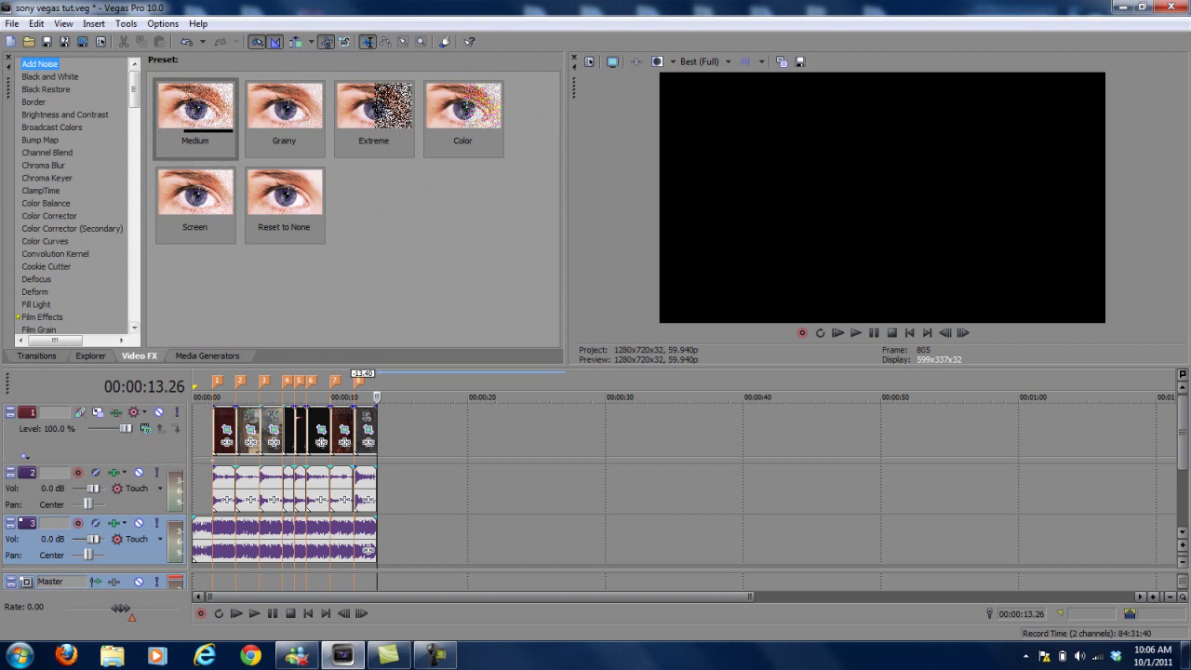
{"action": "left_click", "coordinate": [65, 115]}
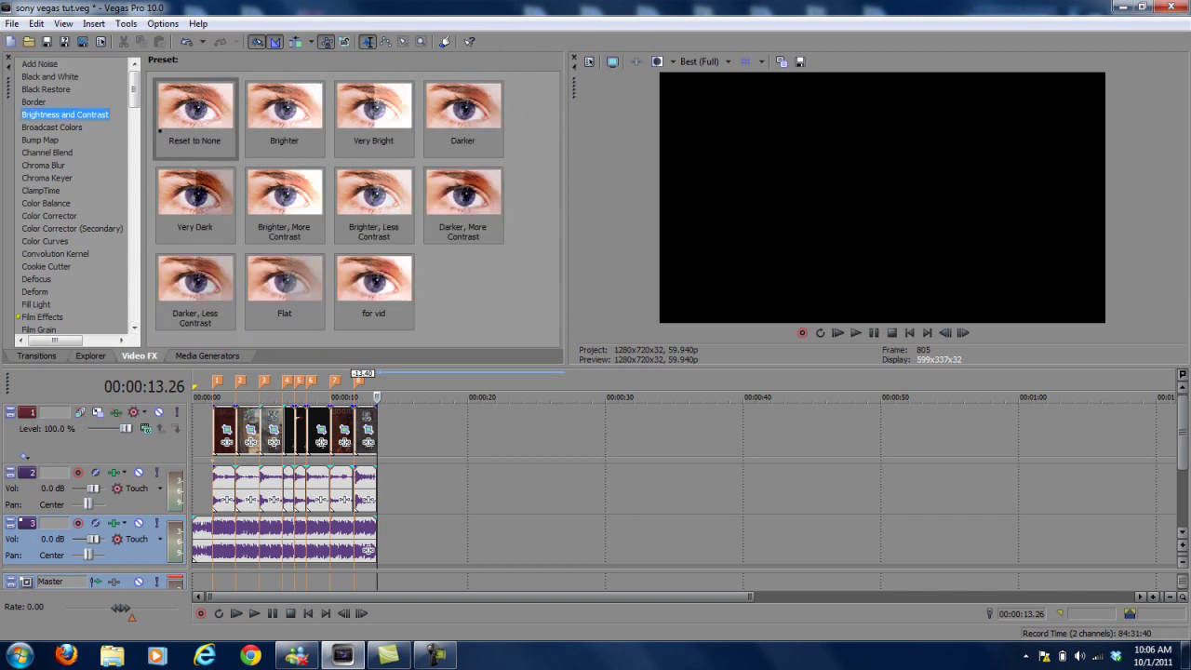
{"action": "left_click", "coordinate": [52, 128]}
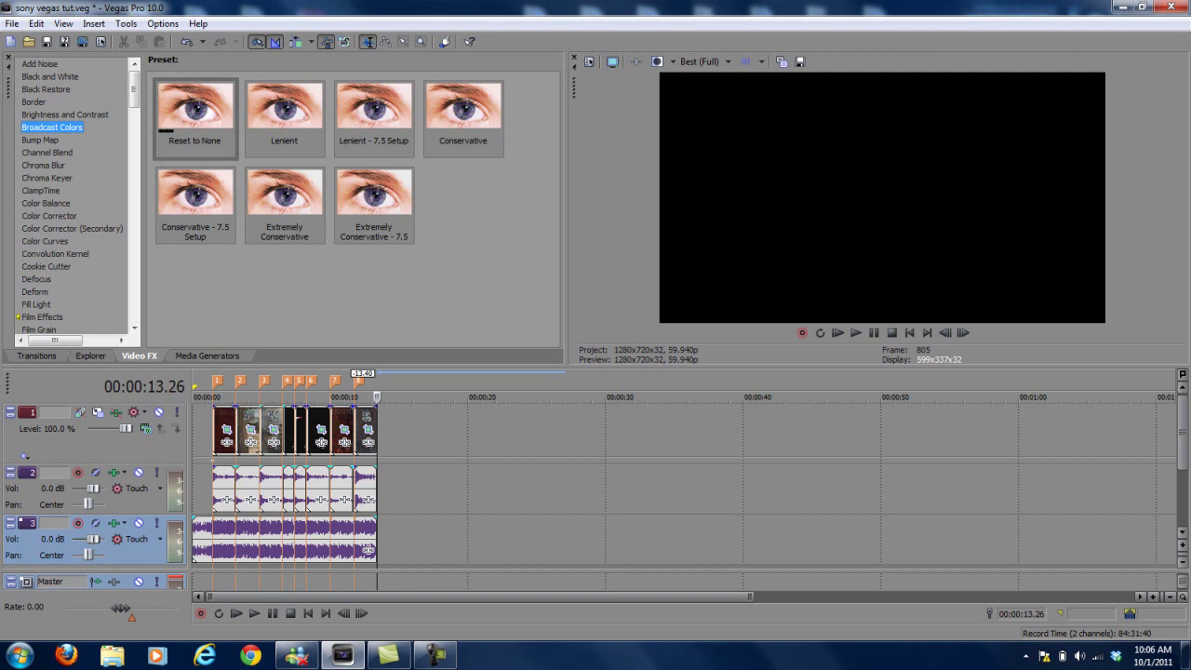
{"action": "left_click", "coordinate": [72, 228]}
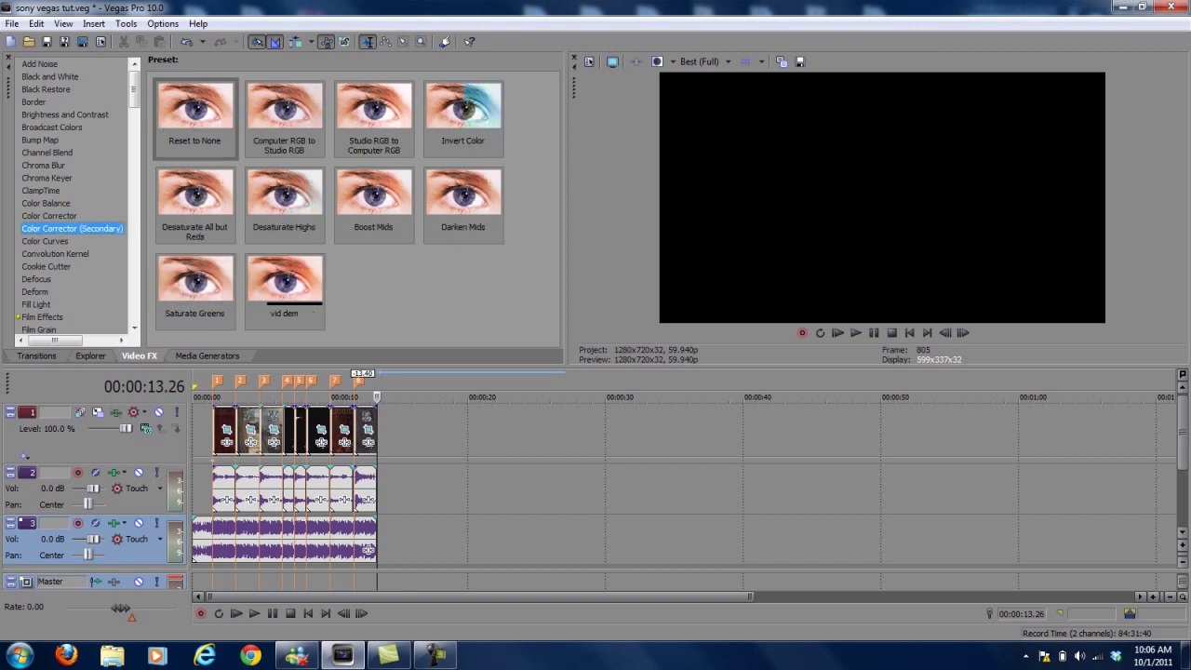
{"action": "left_click", "coordinate": [285, 289]}
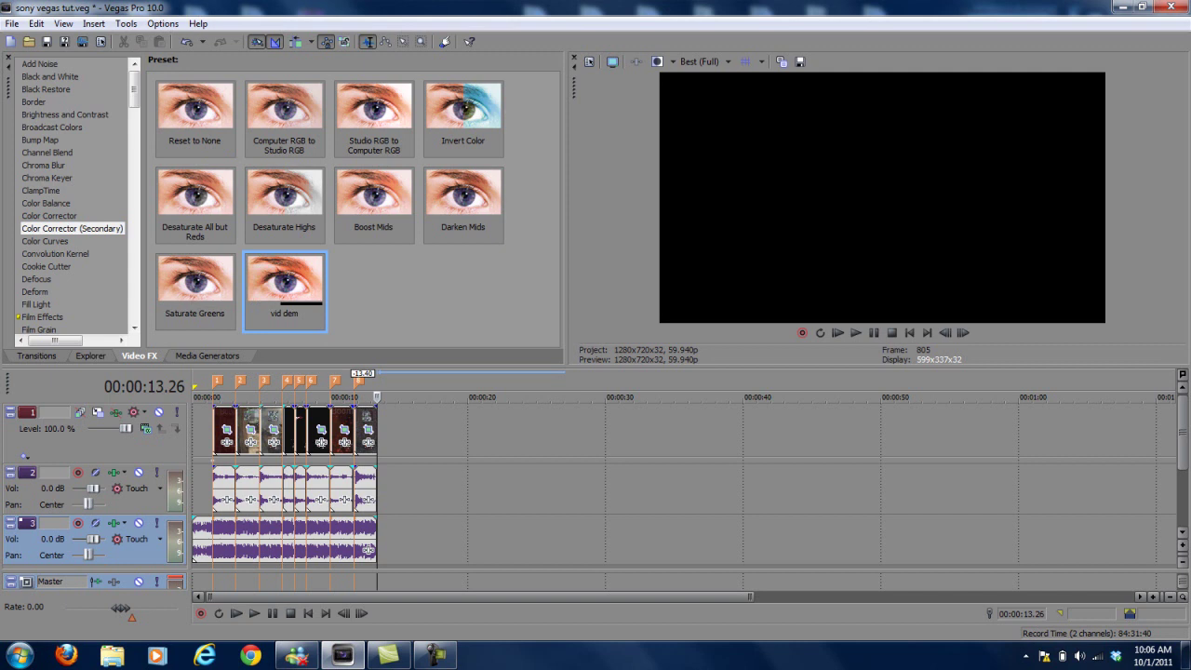
{"action": "left_click_drag", "start_coordinate": [284, 289], "coordinate": [58, 441]}
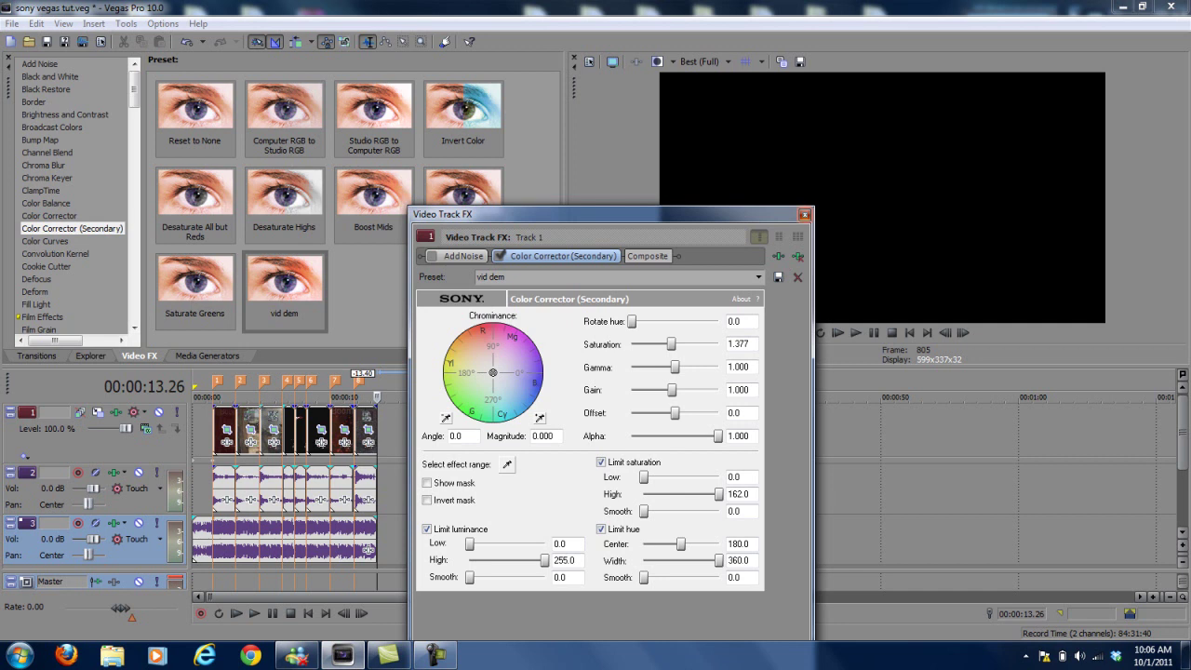
{"action": "left_click", "coordinate": [804, 215]}
- Apply the Color Curves effect with the "vids dem" preset to the whole video track
{"action": "left_click", "coordinate": [44, 240]}
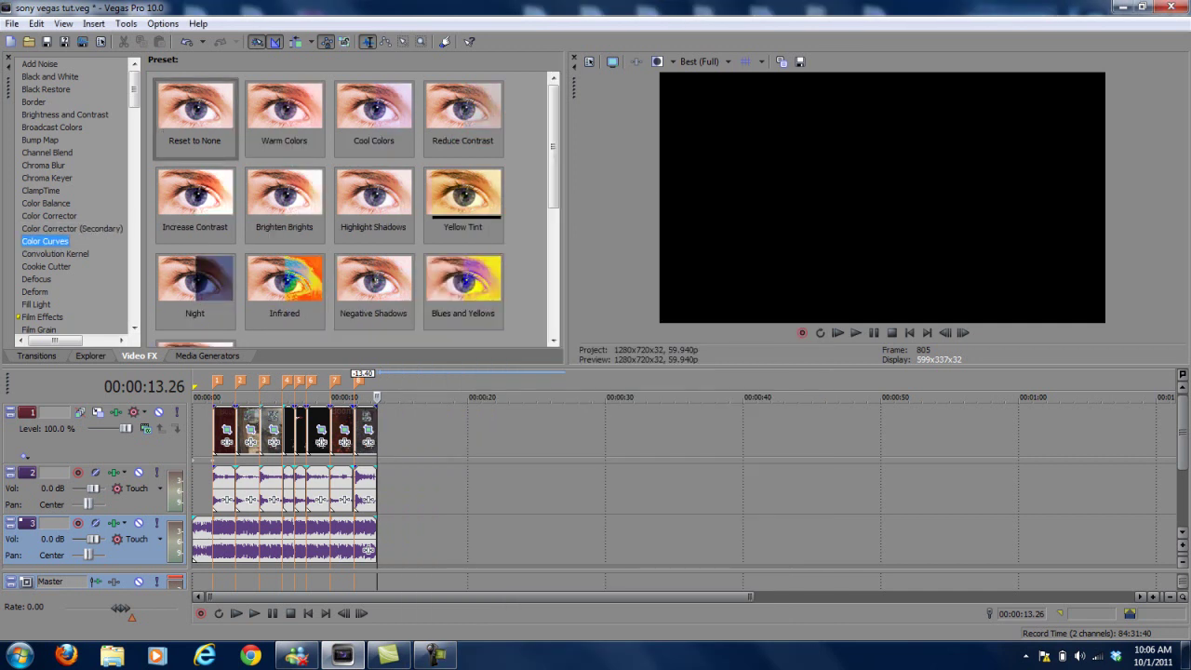
{"action": "left_click_drag", "start_coordinate": [553, 147], "coordinate": [553, 273]}
{"action": "left_click", "coordinate": [196, 112]}
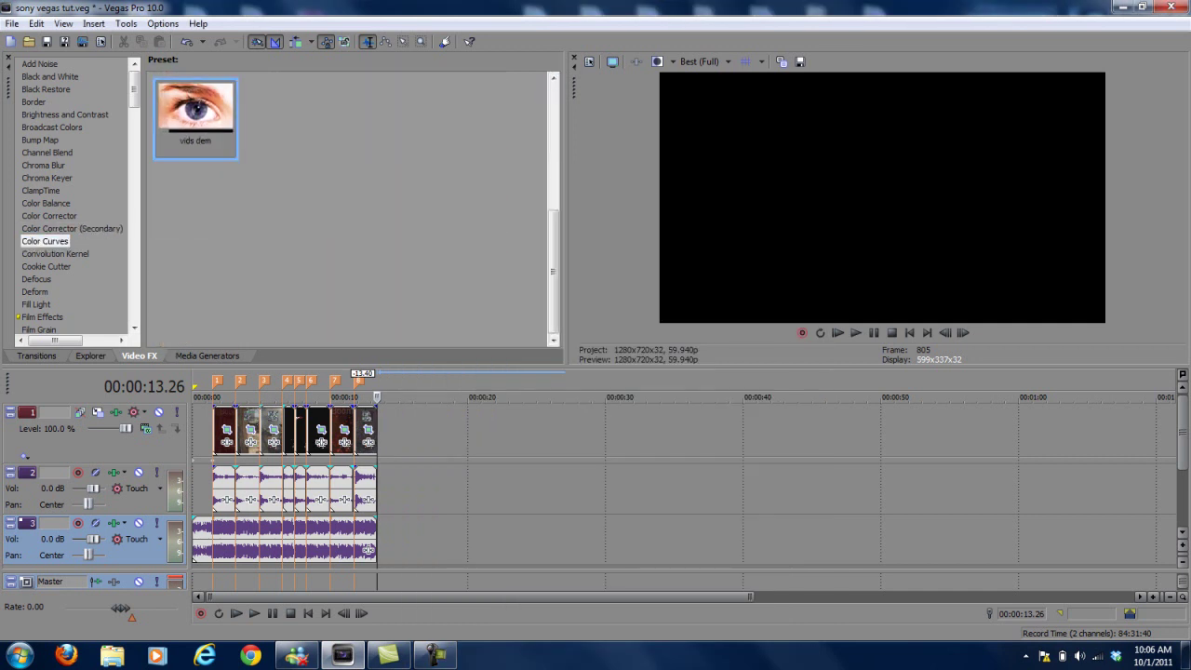
{"action": "left_click_drag", "start_coordinate": [195, 111], "coordinate": [65, 445]}
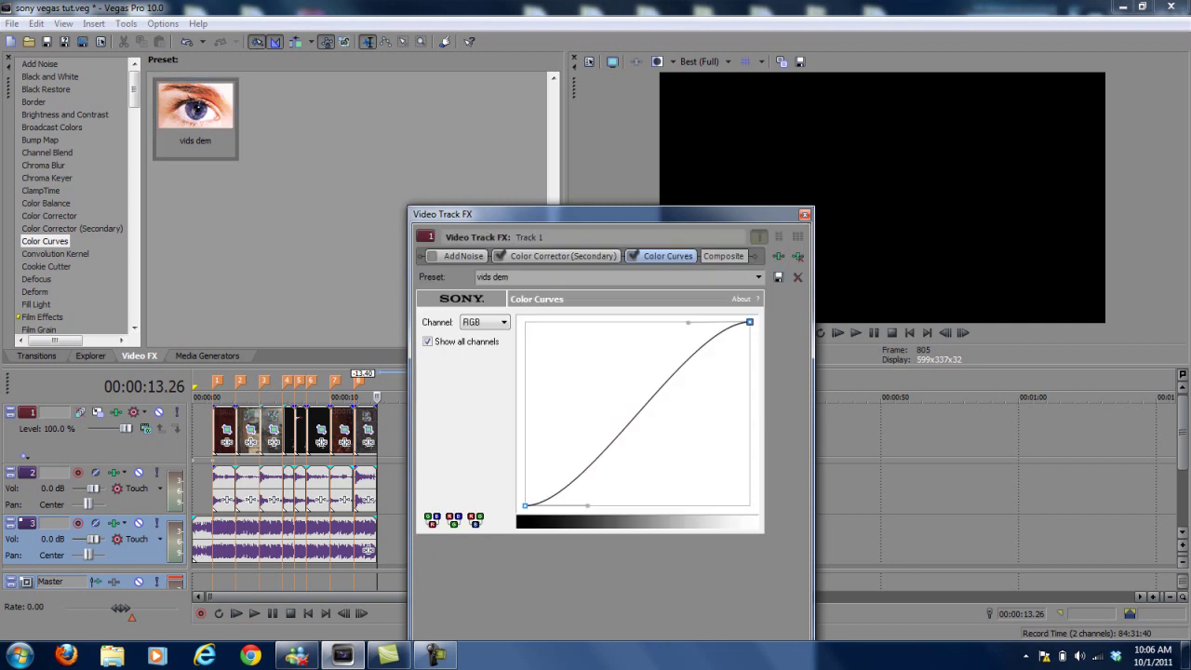
{"action": "left_click", "coordinate": [805, 215]}
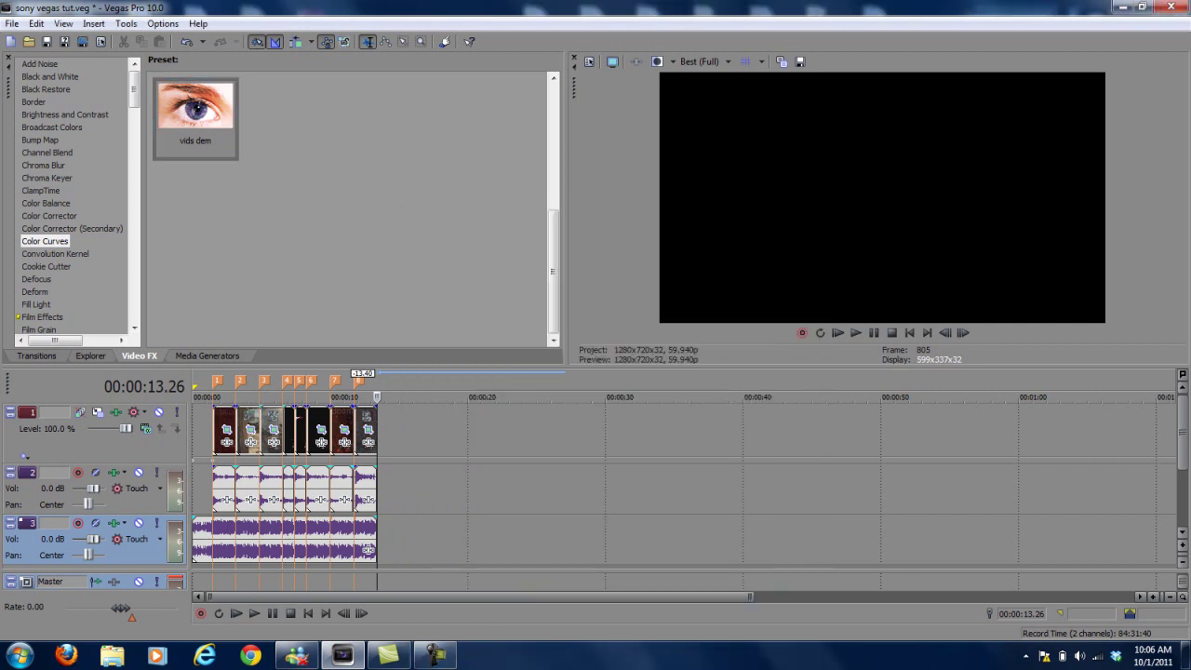
- Apply the Sharpen effect with the "Reset to None" preset to the whole video track
{"action": "left_click", "coordinate": [134, 327]}
{"action": "left_click", "coordinate": [134, 328]}
{"action": "left_click", "coordinate": [134, 327]}
{"action": "left_click", "coordinate": [134, 327]}
{"action": "left_click_drag", "start_coordinate": [134, 327], "coordinate": [134, 327]}
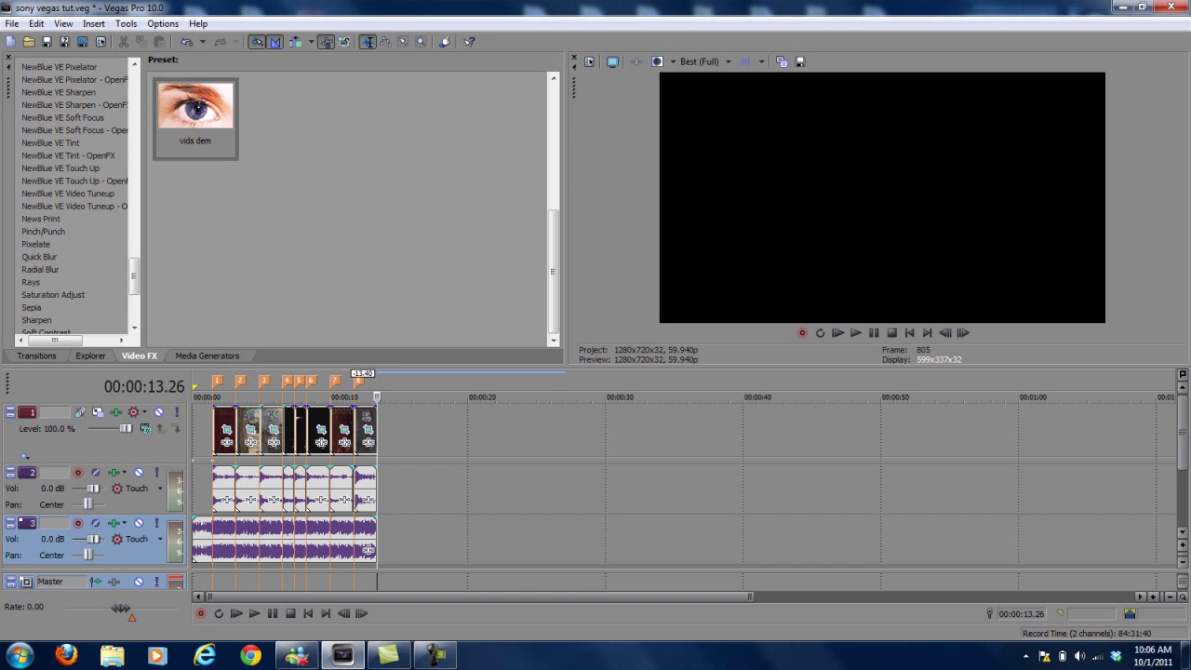
{"action": "left_click", "coordinate": [53, 295]}
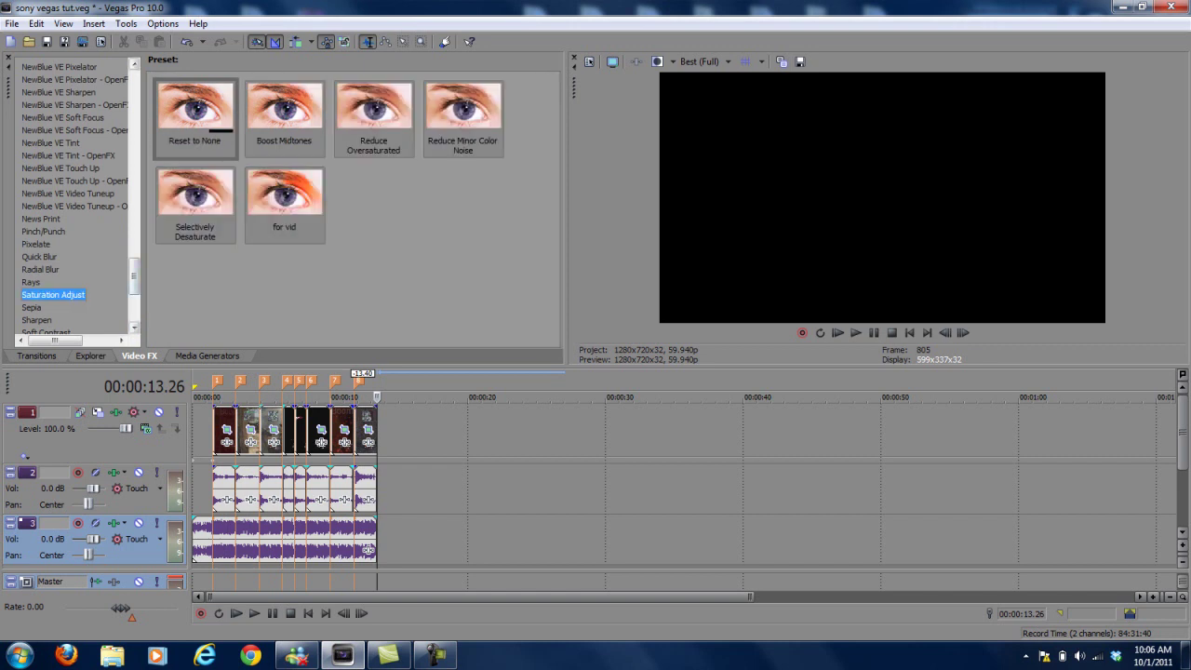
{"action": "left_click", "coordinate": [38, 319]}
{"action": "left_click", "coordinate": [195, 111]}
{"action": "left_click_drag", "start_coordinate": [212, 118], "coordinate": [65, 444]}
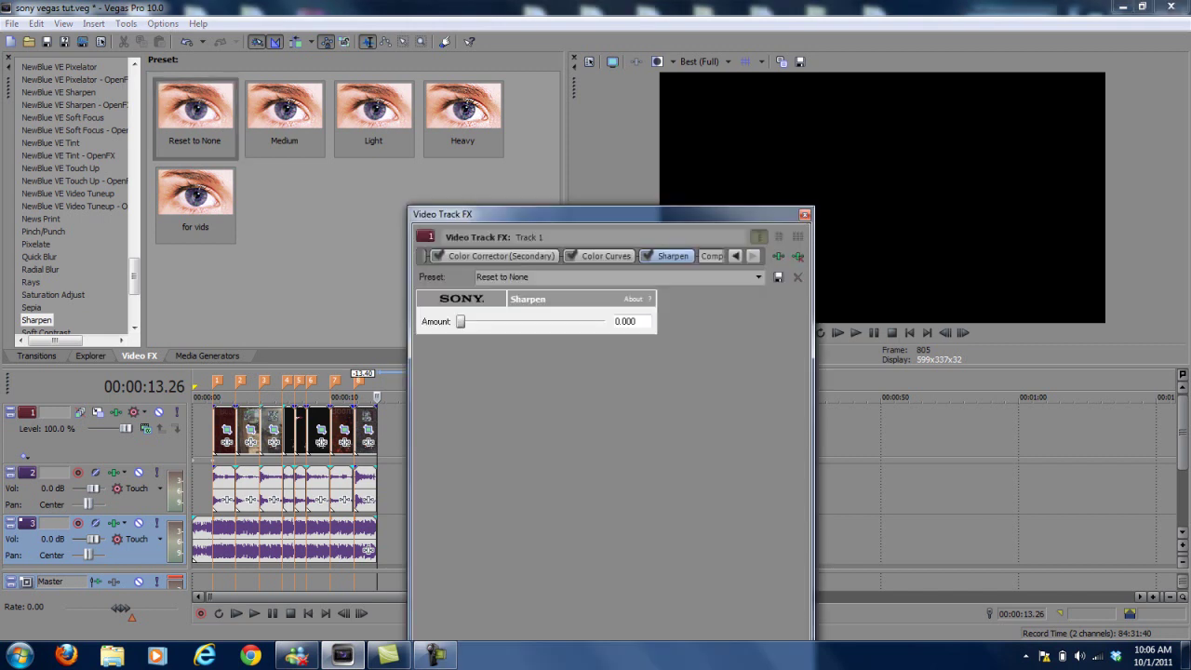
{"action": "left_click", "coordinate": [804, 214]}
- Apply the Soft Contrast effect with the "Soft Moderate Contrast" preset to the whole video track
{"action": "left_click_drag", "start_coordinate": [134, 276], "coordinate": [134, 303]}
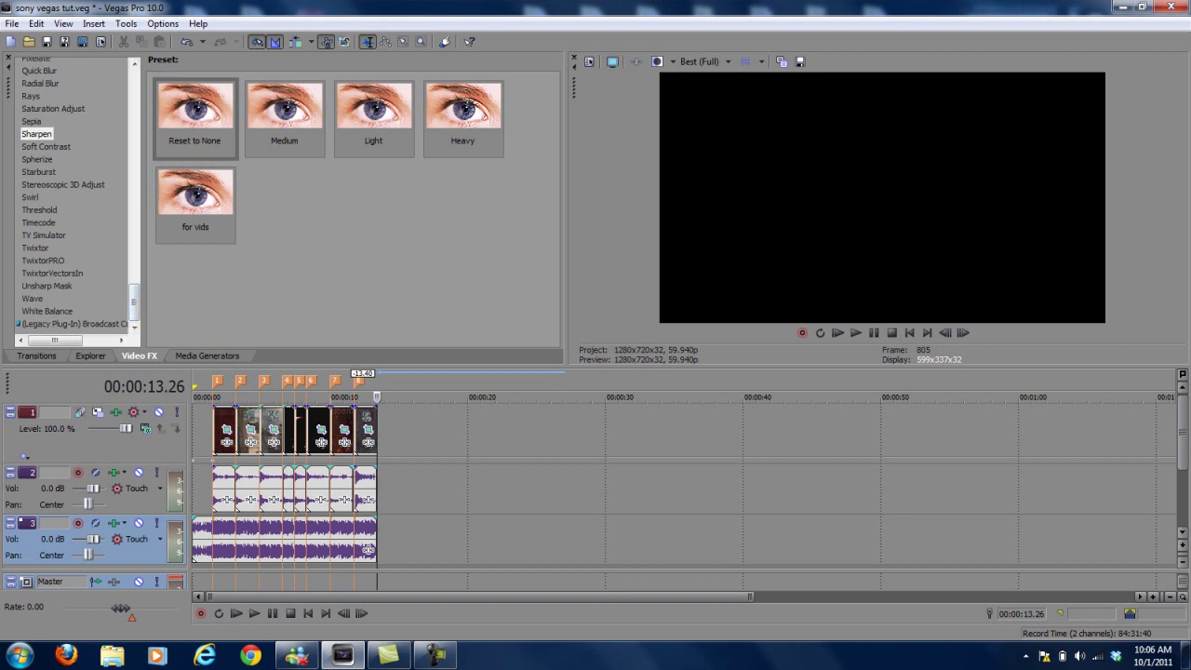
{"action": "left_click", "coordinate": [45, 147]}
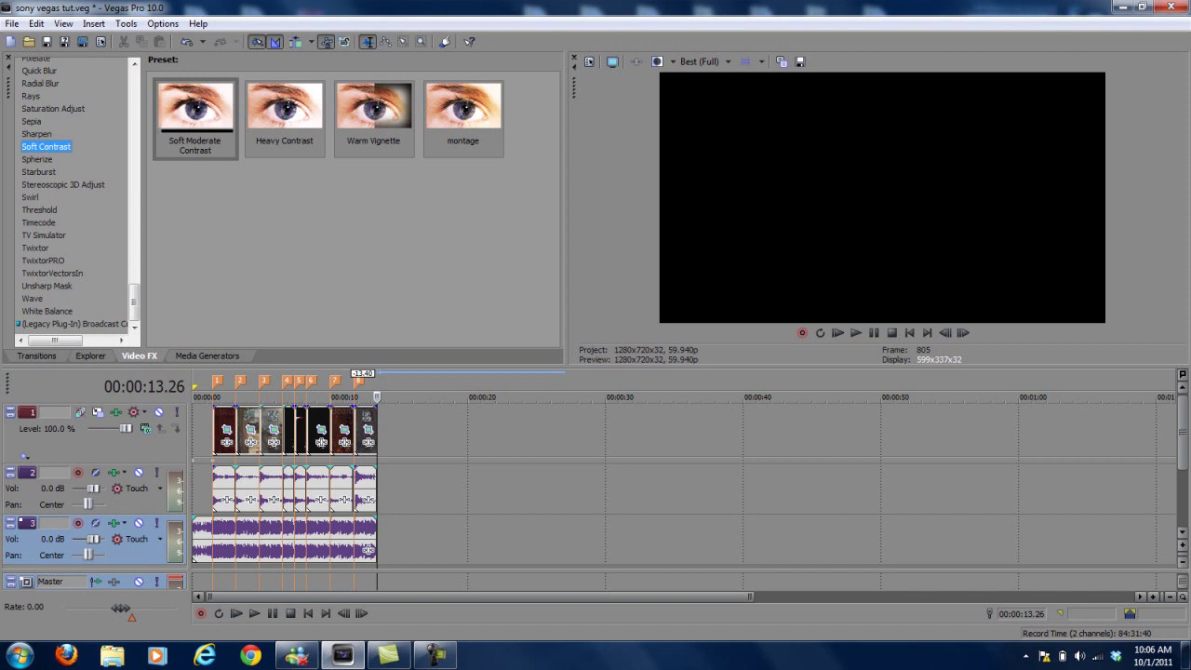
{"action": "left_click", "coordinate": [195, 113]}
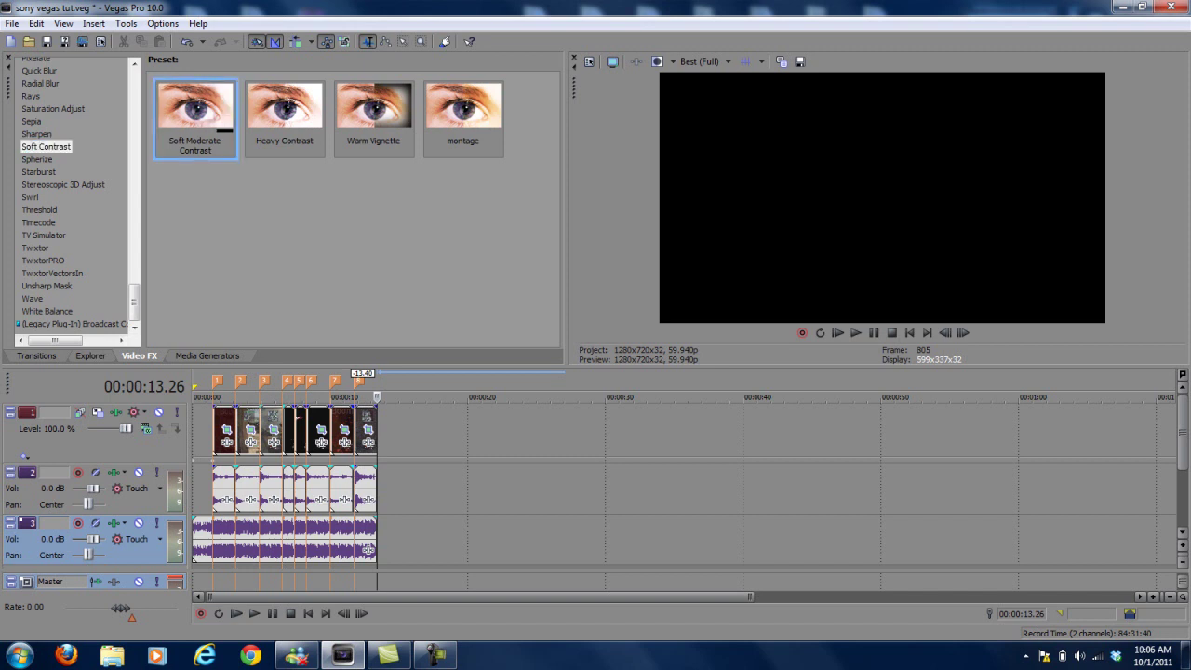
{"action": "left_click_drag", "start_coordinate": [195, 114], "coordinate": [65, 445]}
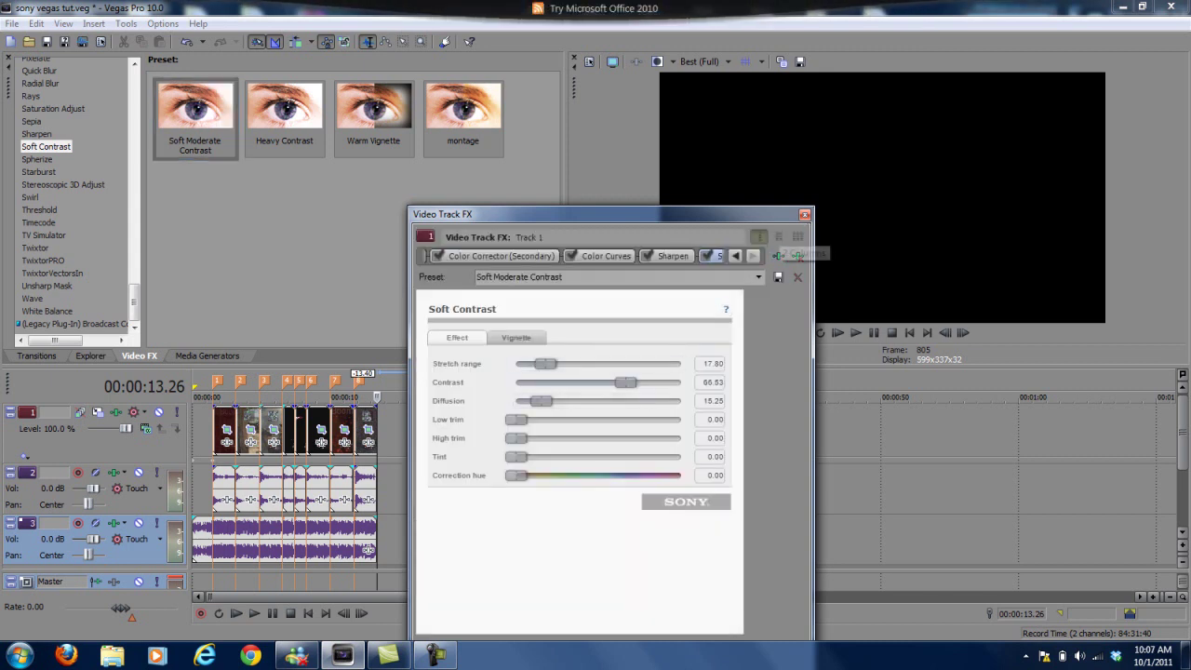
{"action": "left_click", "coordinate": [805, 214]}
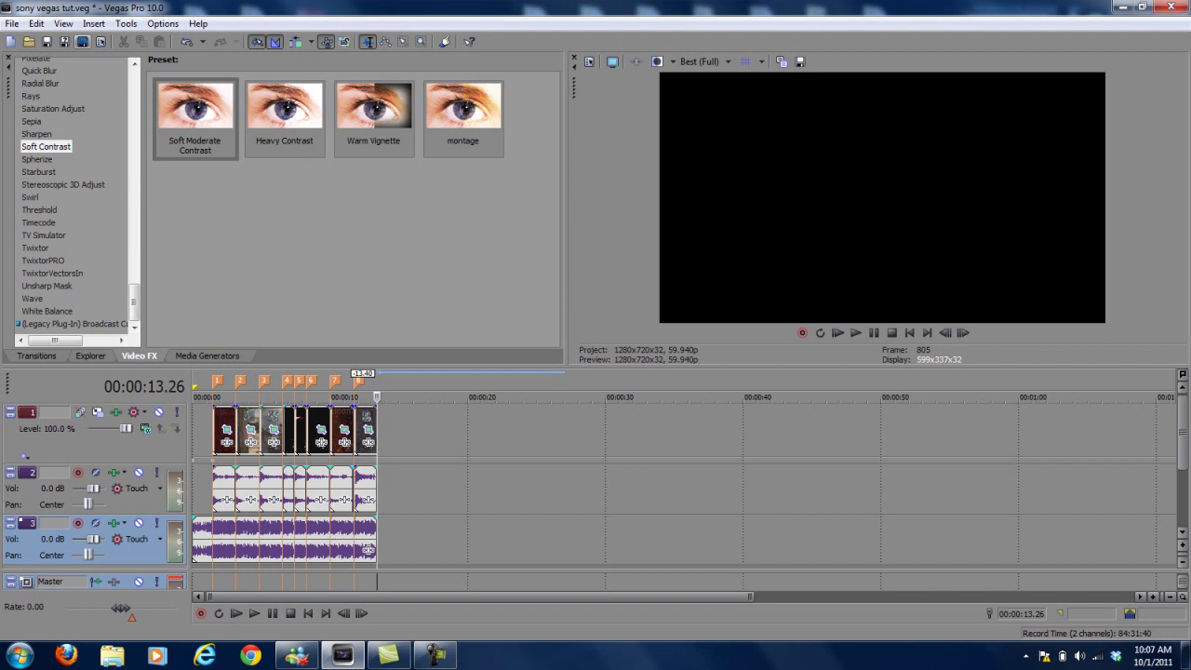
- Render the project as Windows Media Video V11 file "sony vegas tut" with the 4.8 Mbps HD 720-24p Video template, and close the media player
{"action": "left_click", "coordinate": [82, 41]}
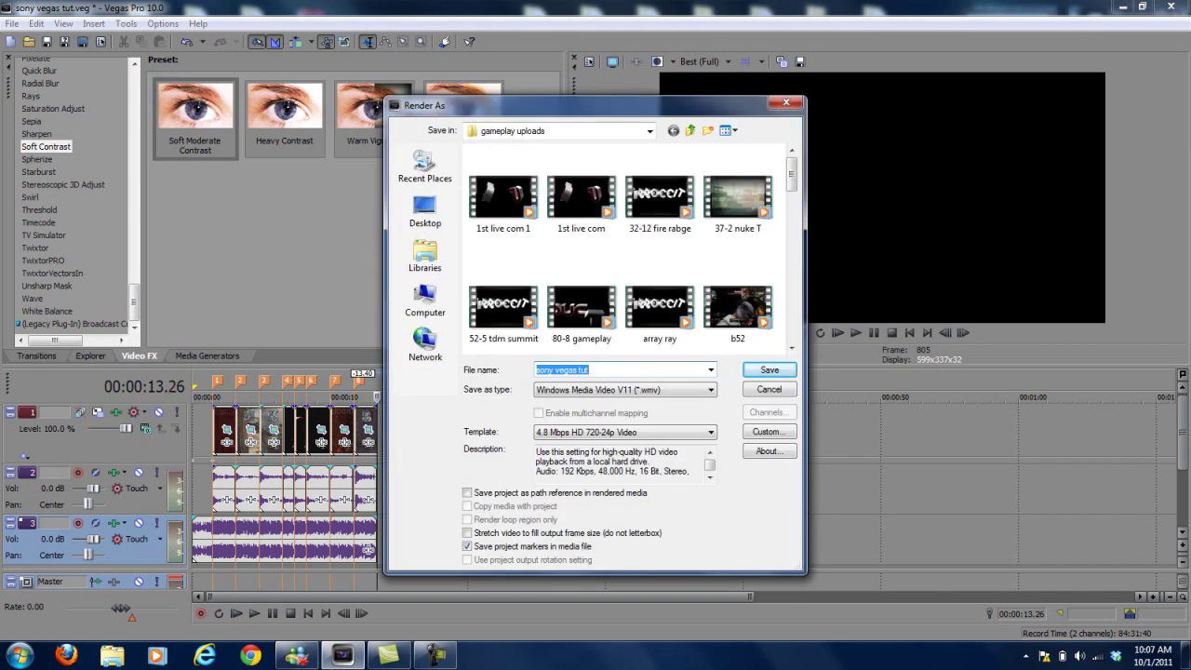
{"action": "key", "text": "Return"}
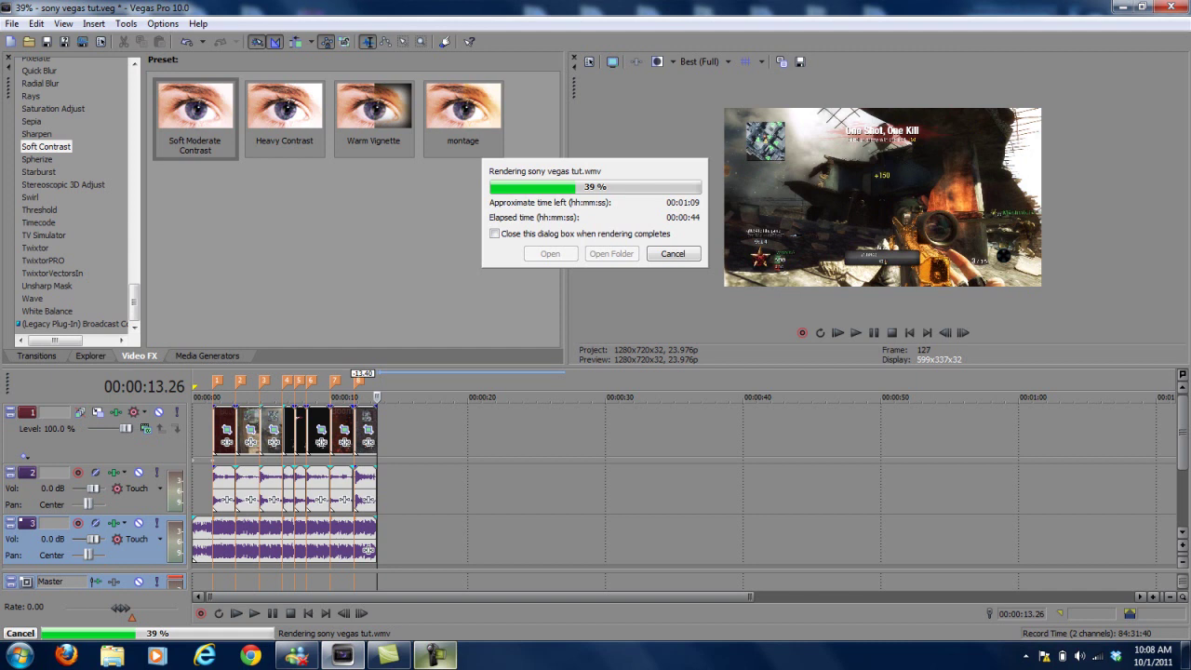
{"action": "mouse_move", "coordinate": [435, 656]}
{"action": "left_click", "coordinate": [434, 656]}
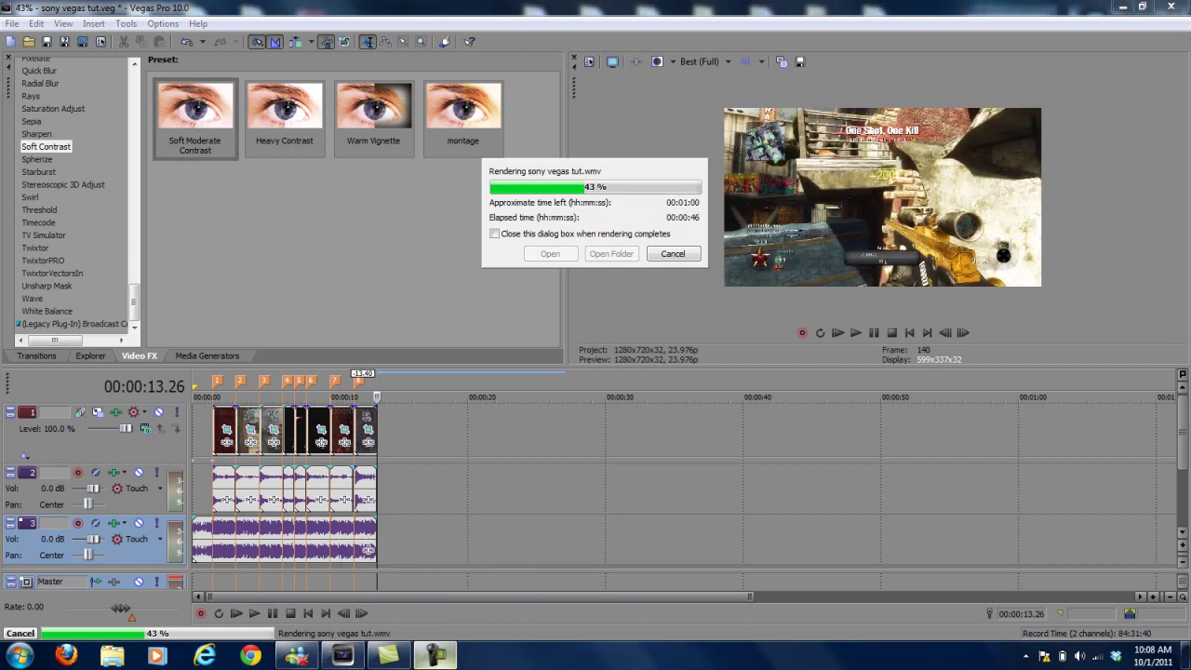
{"action": "left_click", "coordinate": [435, 655]}
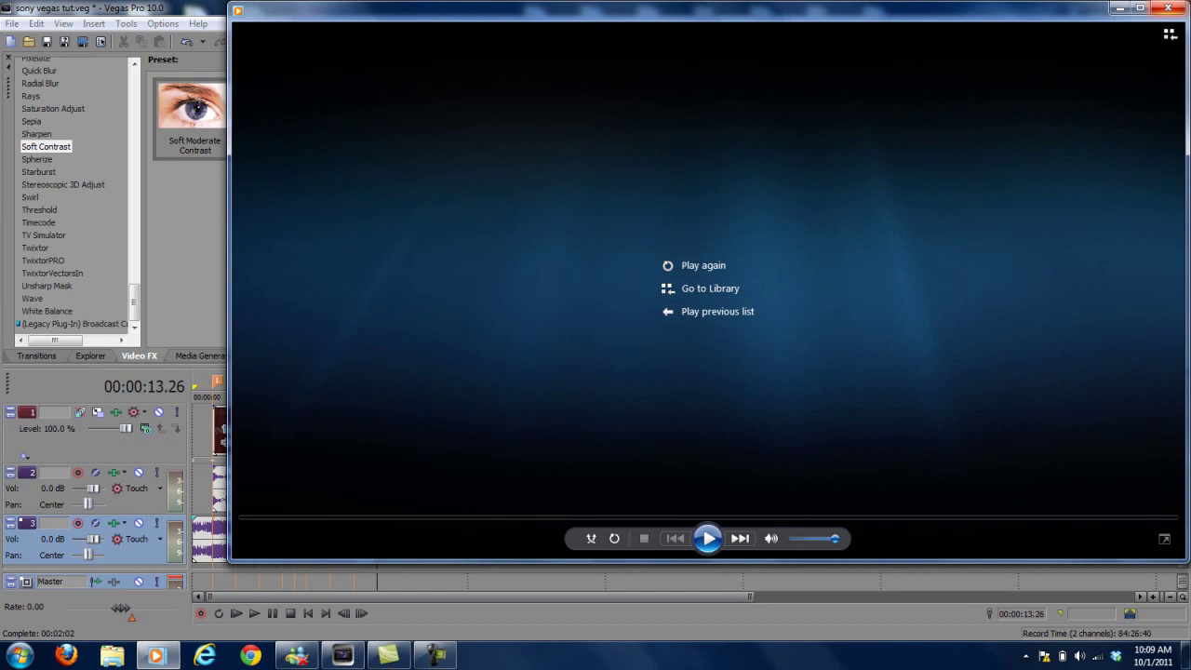
{"action": "left_click", "coordinate": [1168, 7]}
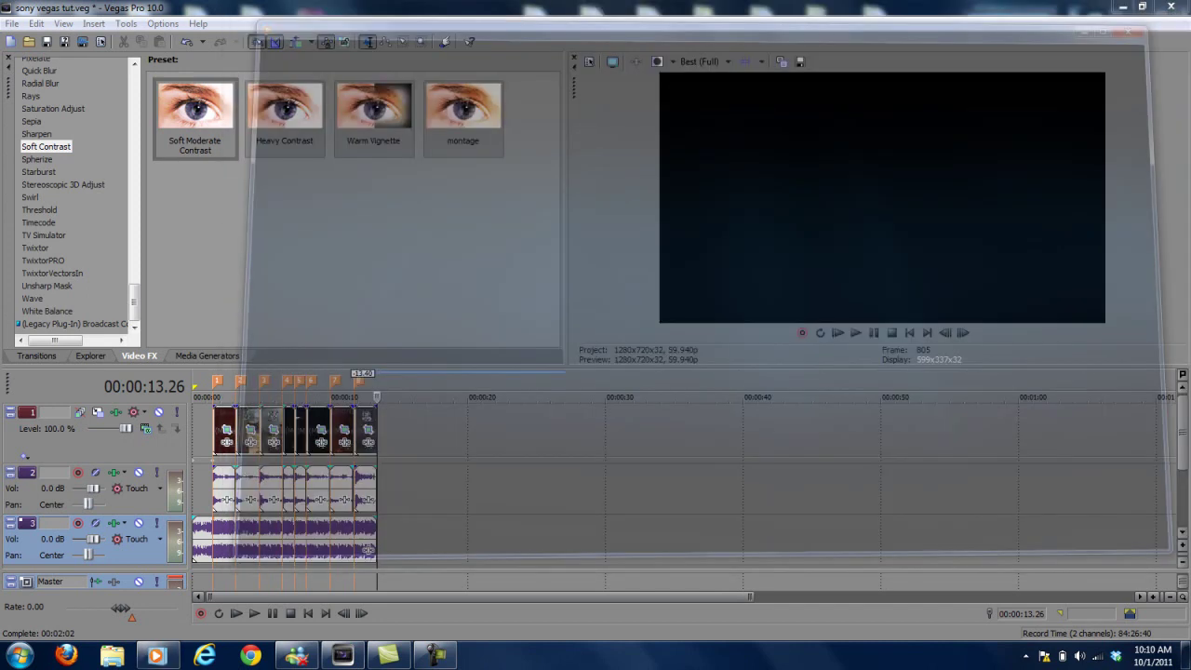